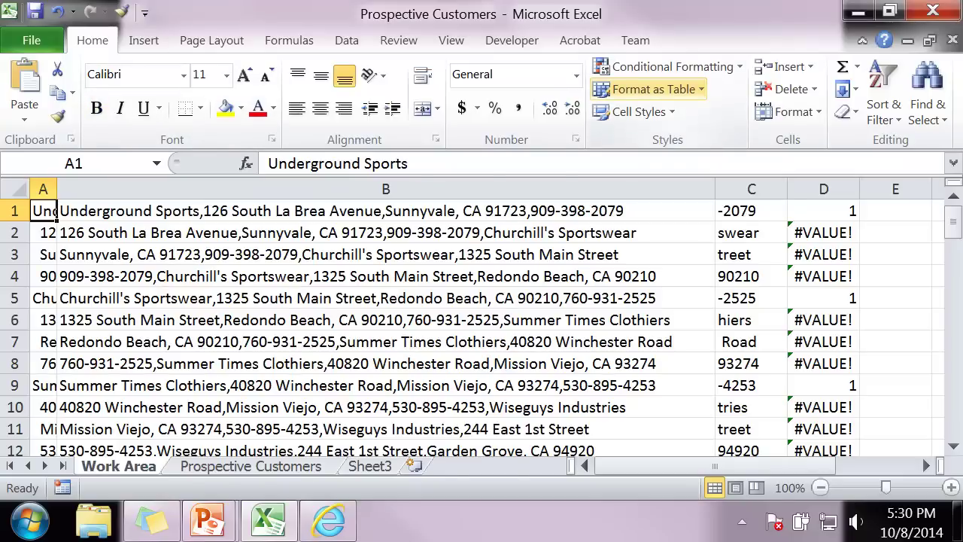
Format the range A1:D76 as a table without existing headers in Table Style Light 1, removing the external data connections
left_click(654, 89)
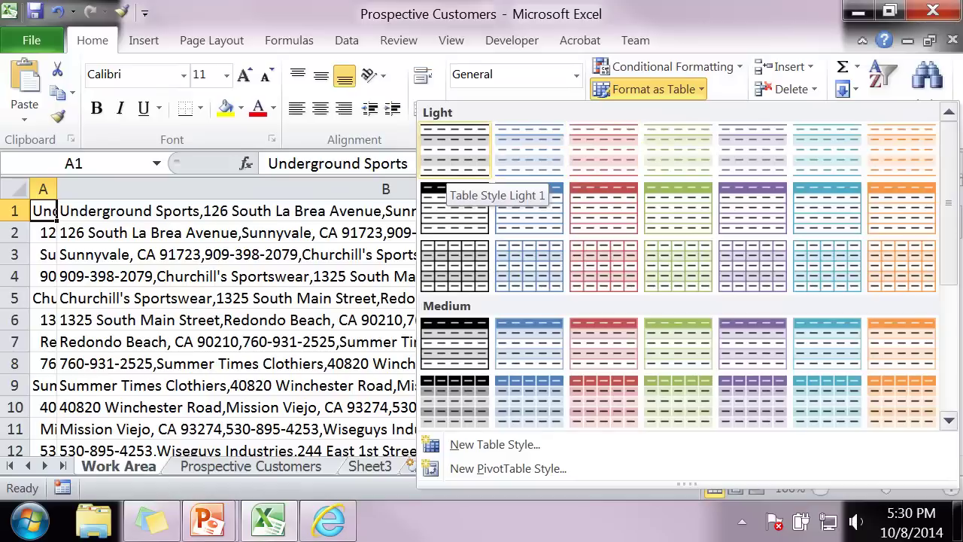
left_click(454, 150)
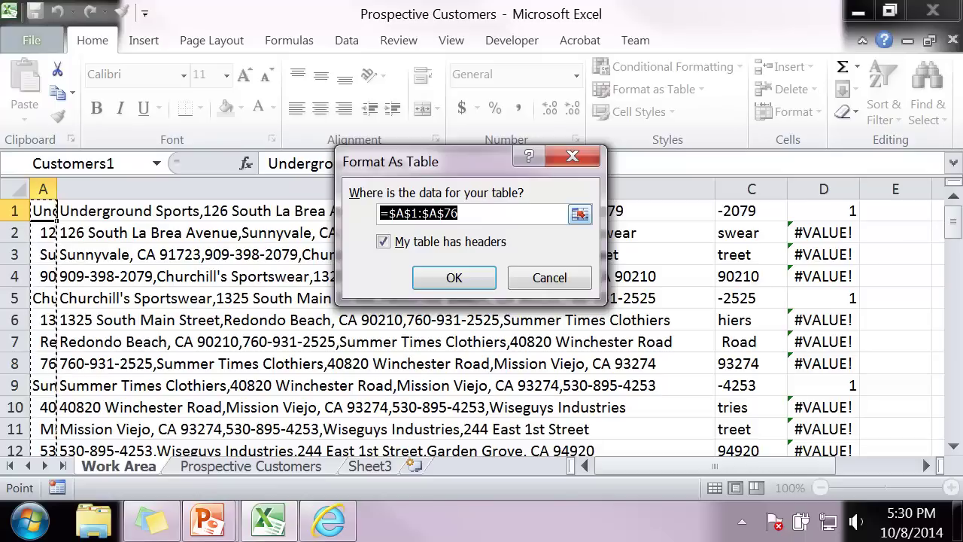
key("Return")
left_click_drag(429, 214, 437, 213)
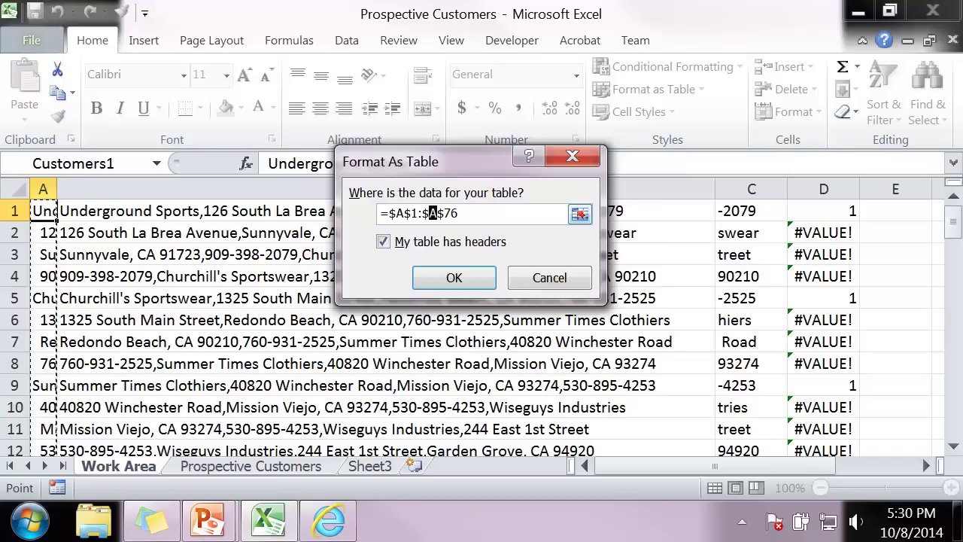
type("d")
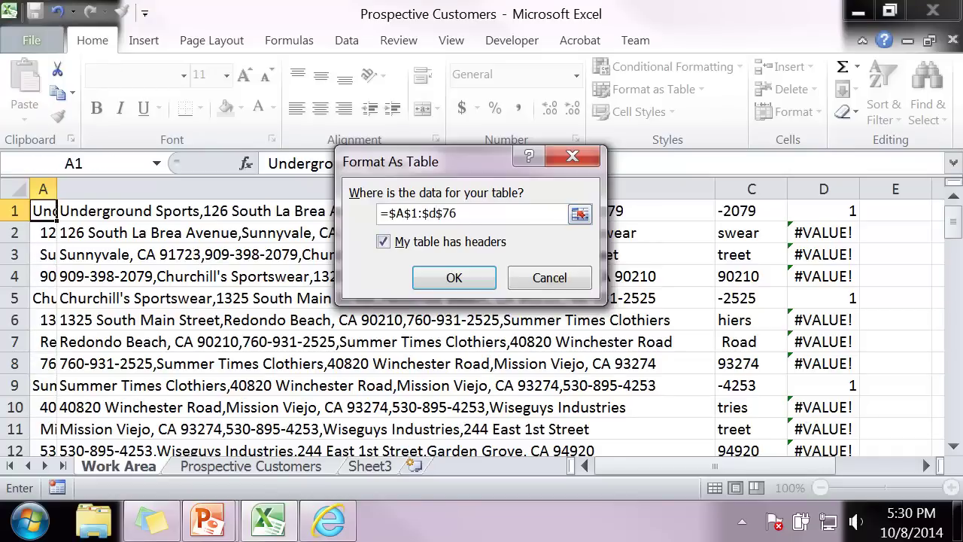
key("Tab")
key("Return")
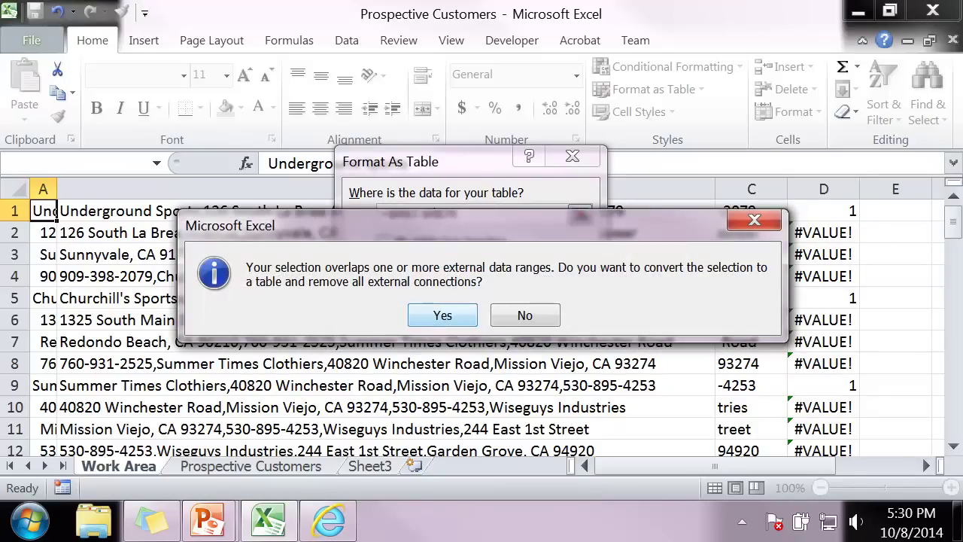
key("Return")
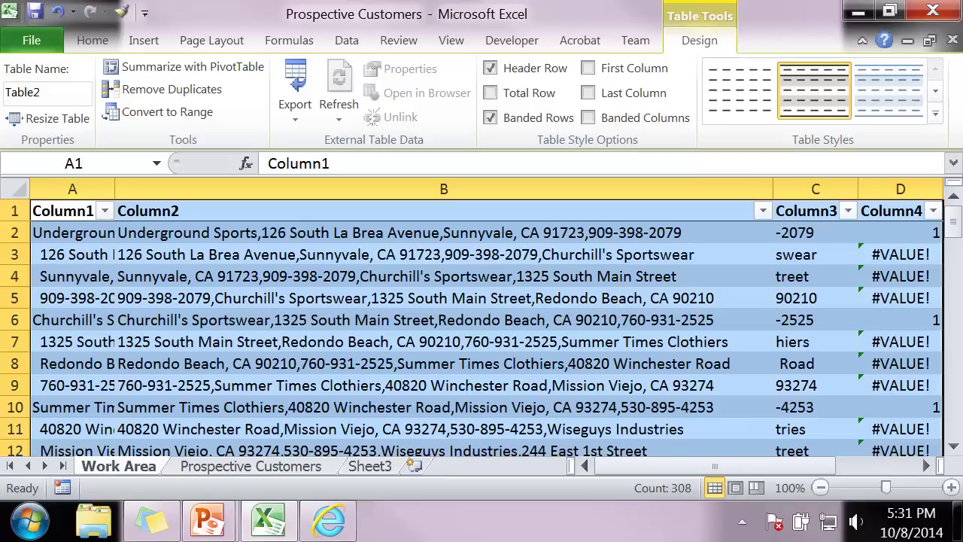
Filter the table's Column4 to show only rows with the value 1
left_click(444, 321)
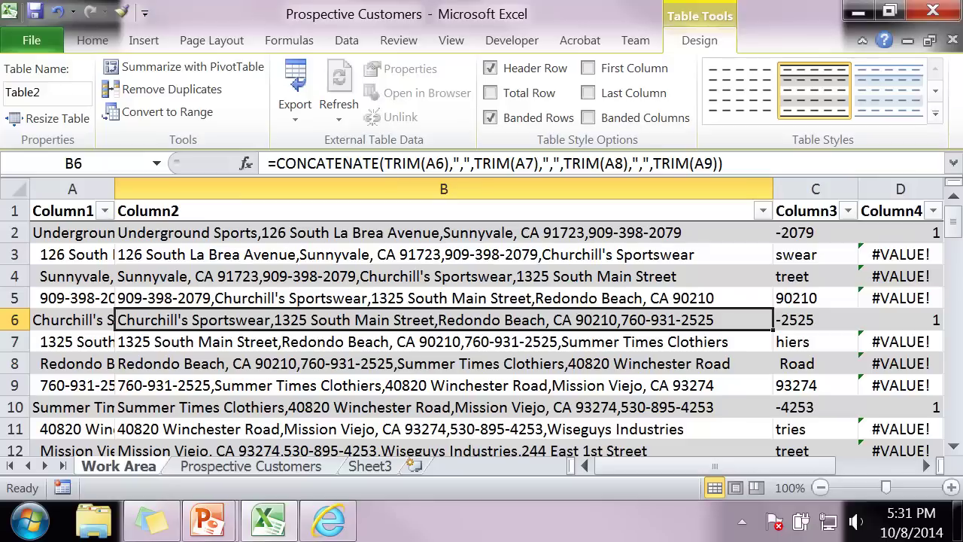
left_click(932, 211)
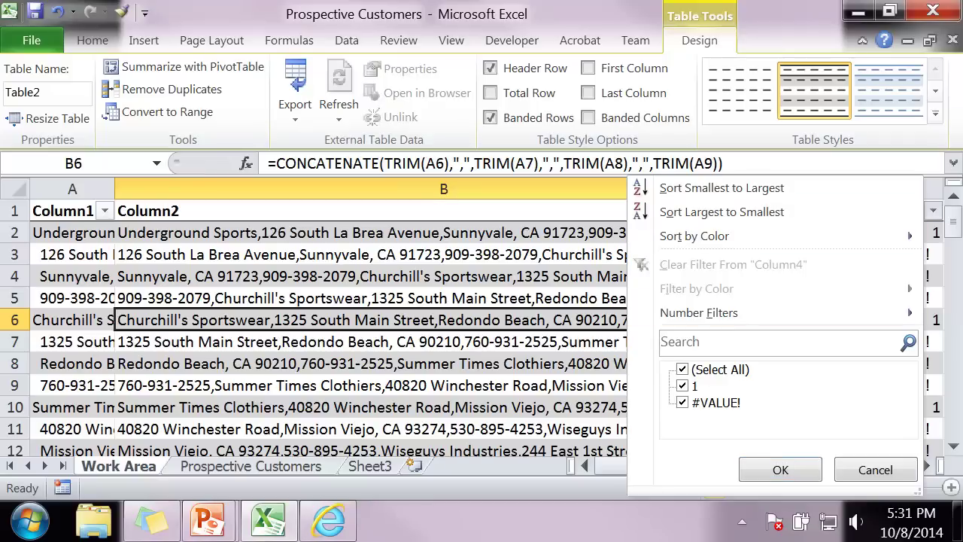
left_click(682, 369)
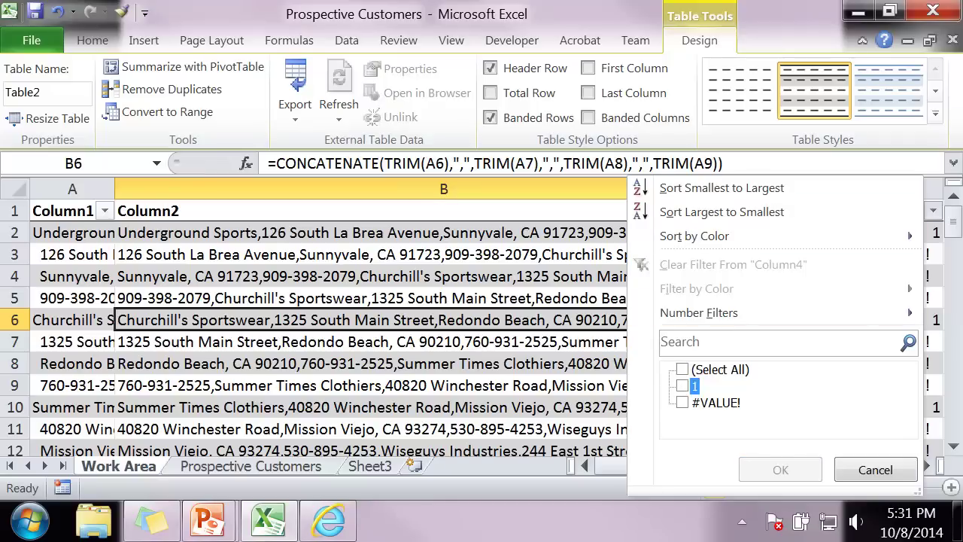
left_click(682, 385)
left_click(780, 469)
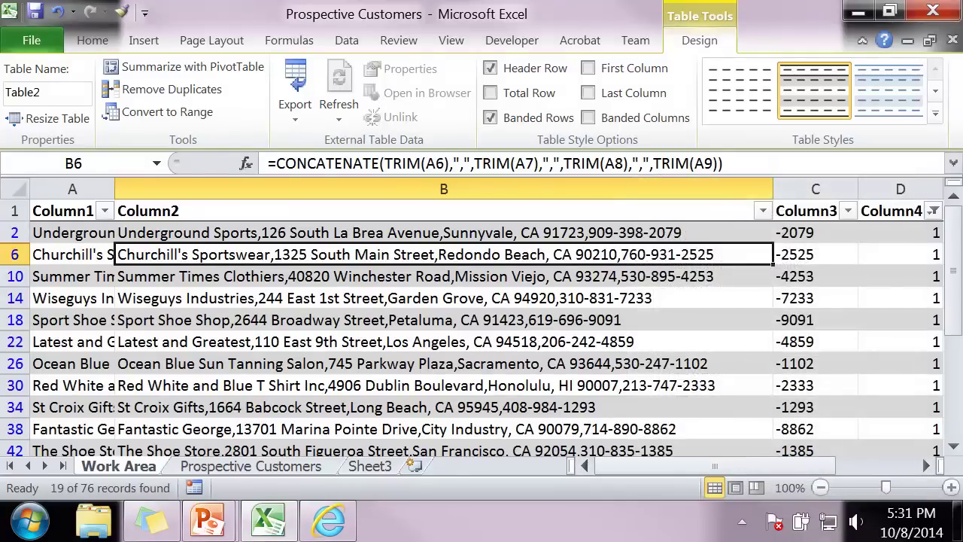
Copy all the filtered combined customer records in Column2, from B2 to the end of the table
mouse_move(953, 256)
left_mouse_down()
mouse_move(953, 269)
mouse_move(953, 259)
left_mouse_up()
left_click(444, 233)
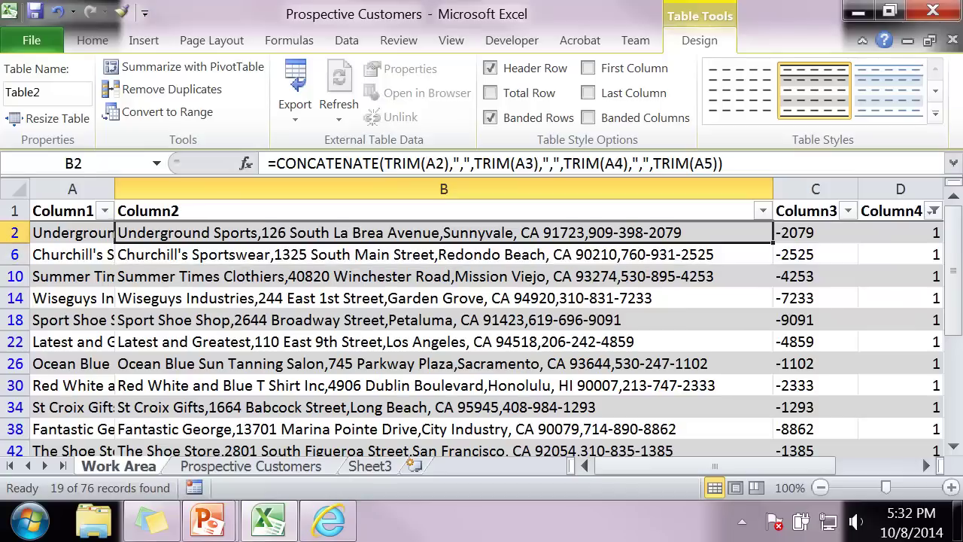
left_click(443, 276)
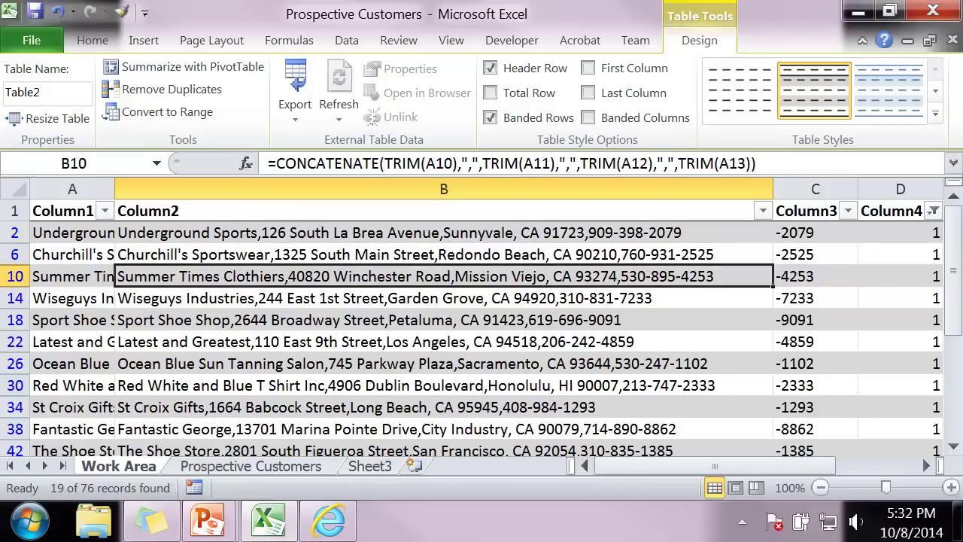
left_click_drag(443, 232, 773, 394)
left_click(92, 39)
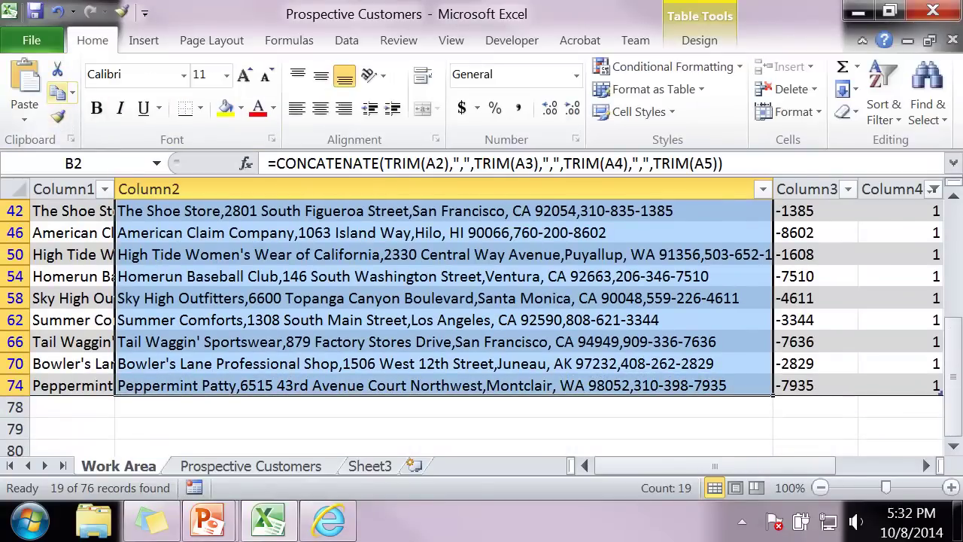
left_click(58, 91)
Paste the copied records as values starting at A1 of the Prospective Customers sheet and autofit column A
key("ctrl+Page_Down")
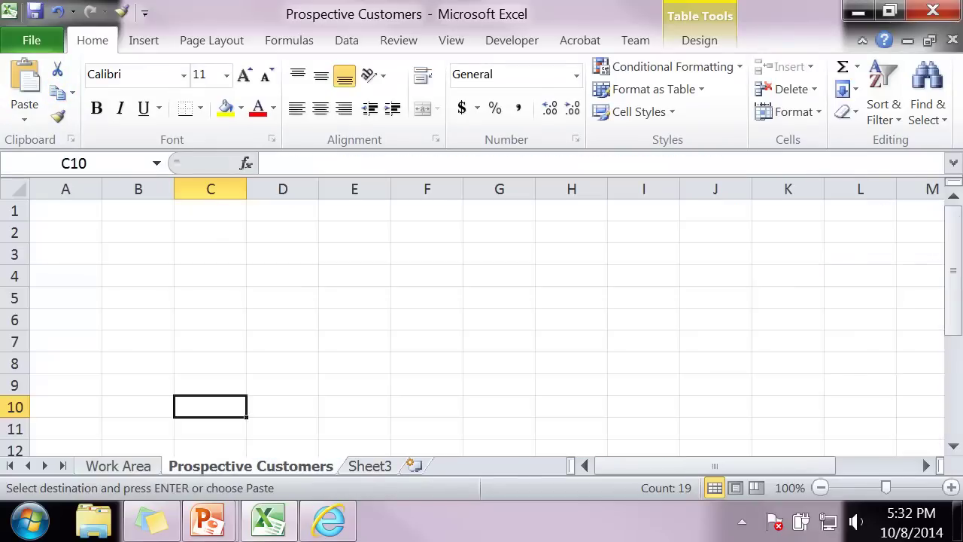
left_click(66, 211)
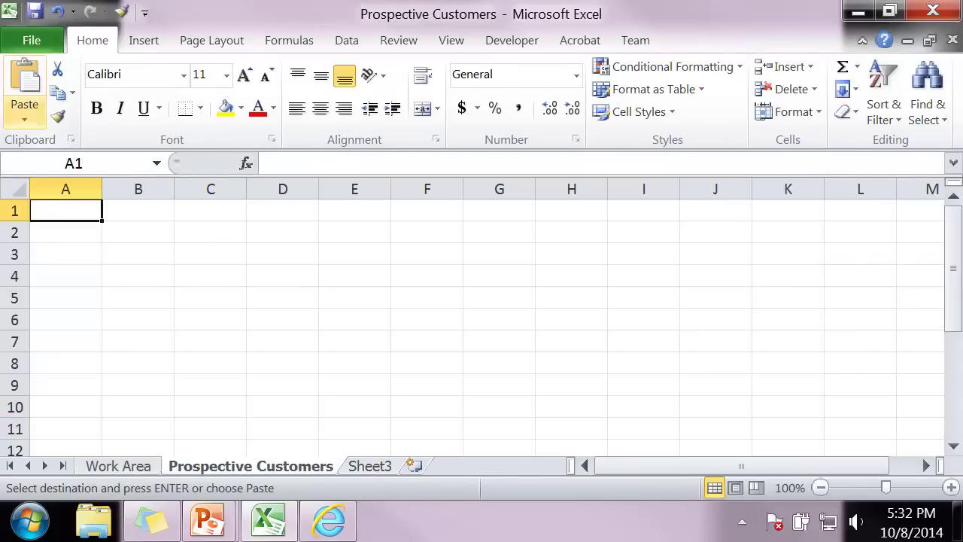
left_click(24, 116)
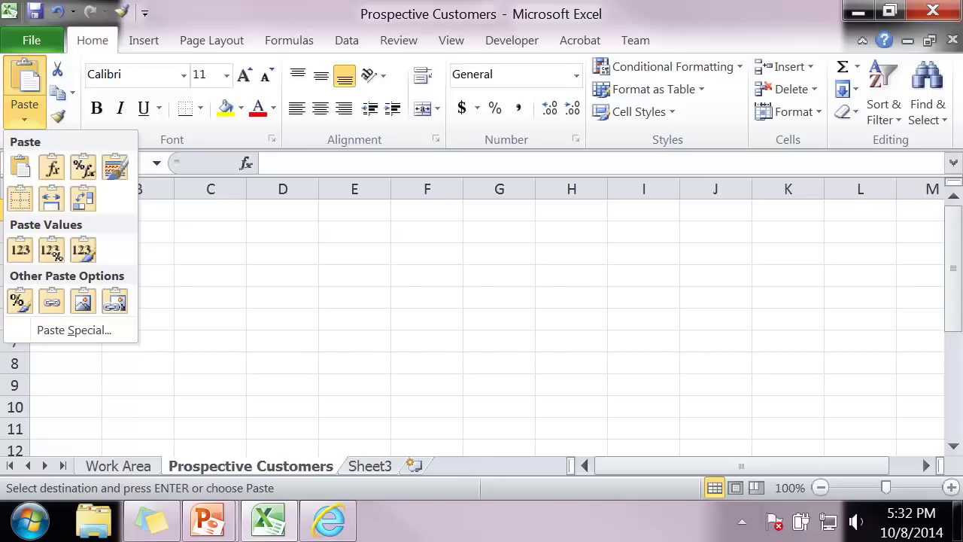
left_click(21, 249)
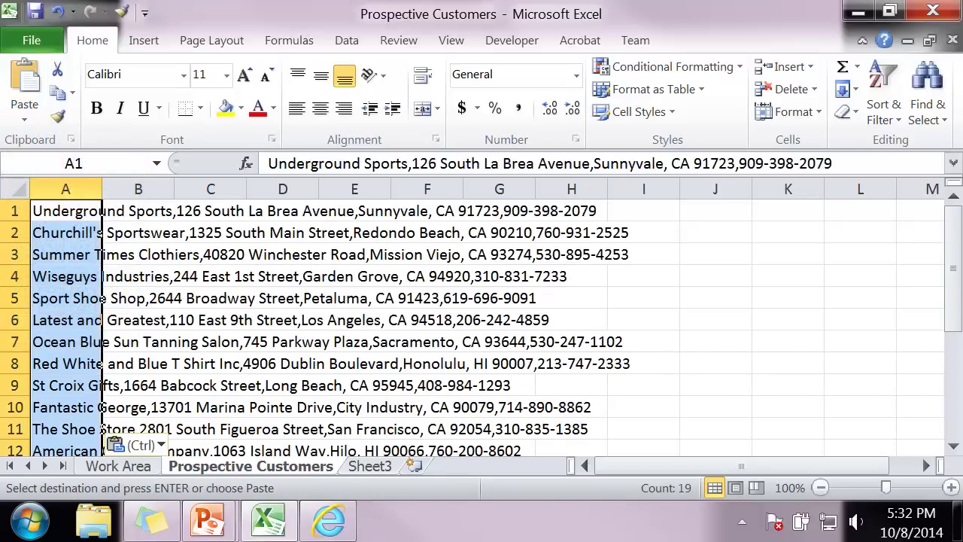
double_click(101, 189)
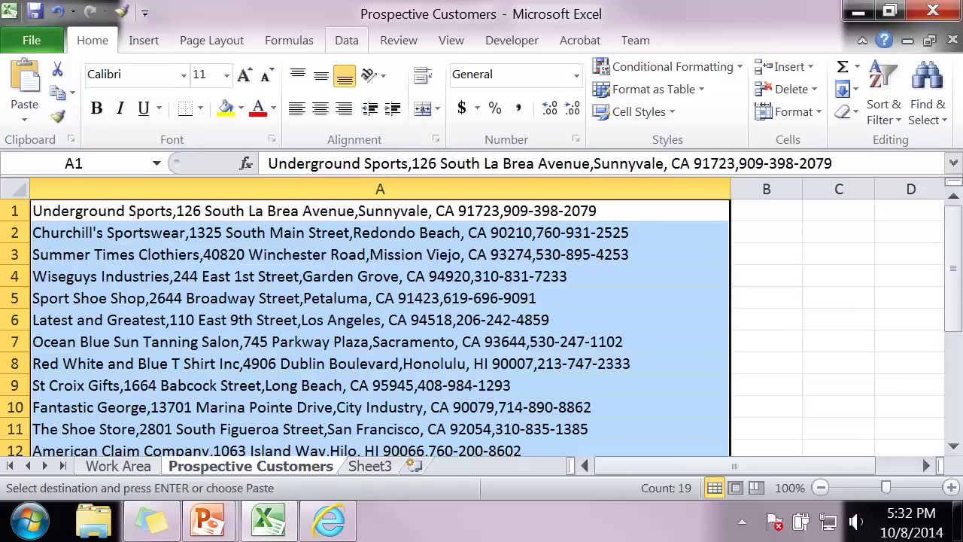
Split the column A records into separate columns using only the comma delimiter, with the first column formatted as Text
left_click(347, 40)
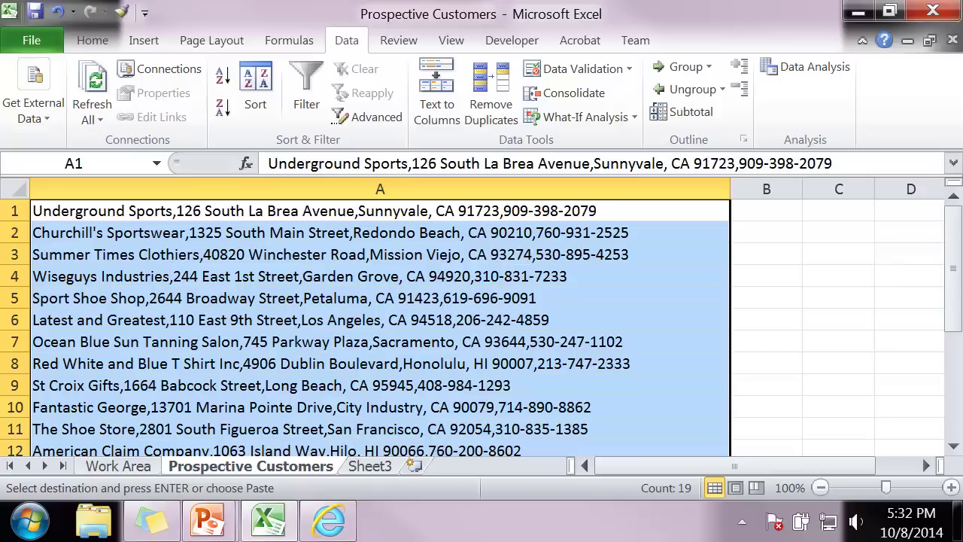
left_click(436, 90)
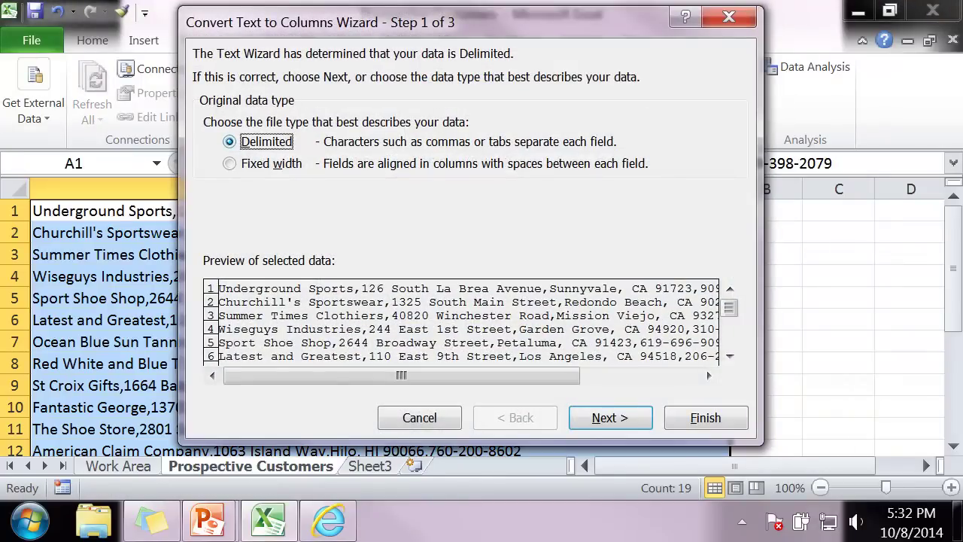
left_click(609, 417)
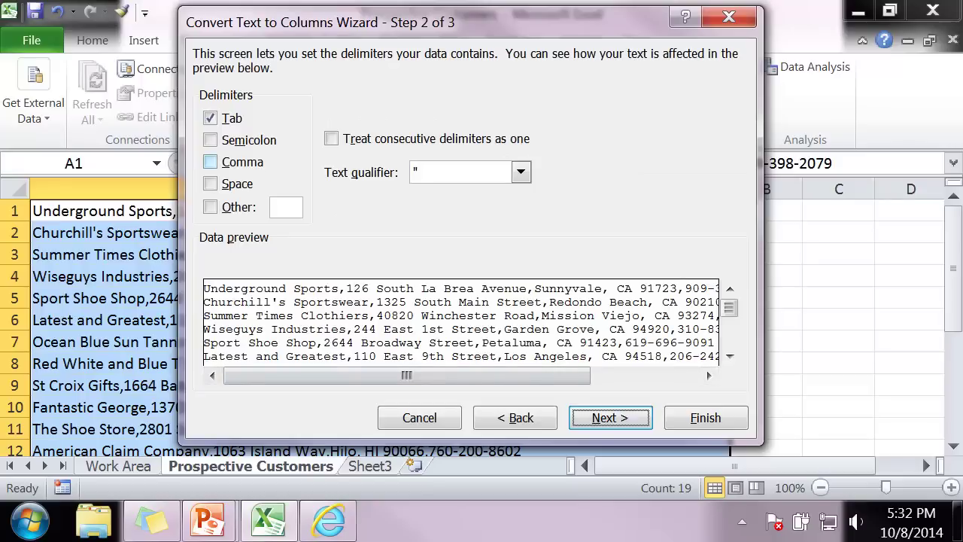
left_click(210, 162)
left_click(210, 118)
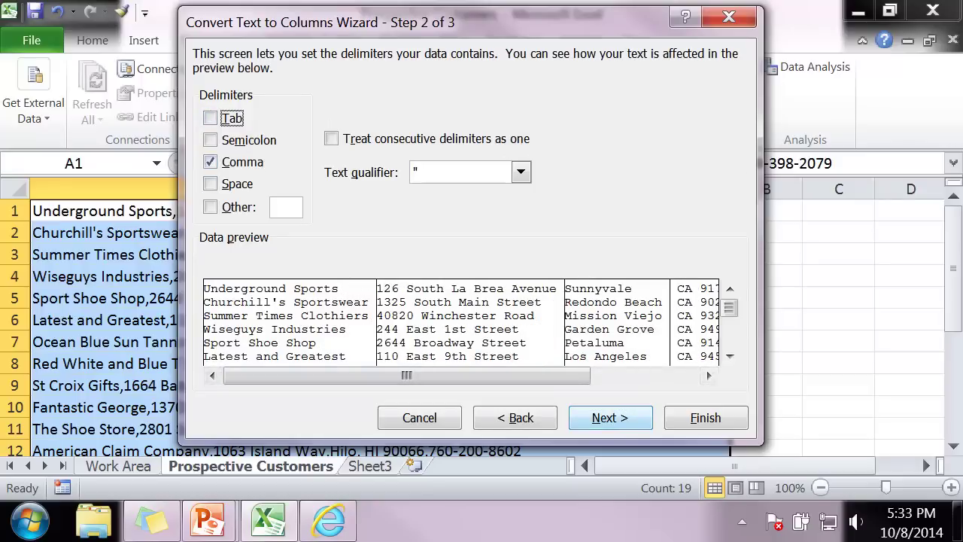
left_click(610, 418)
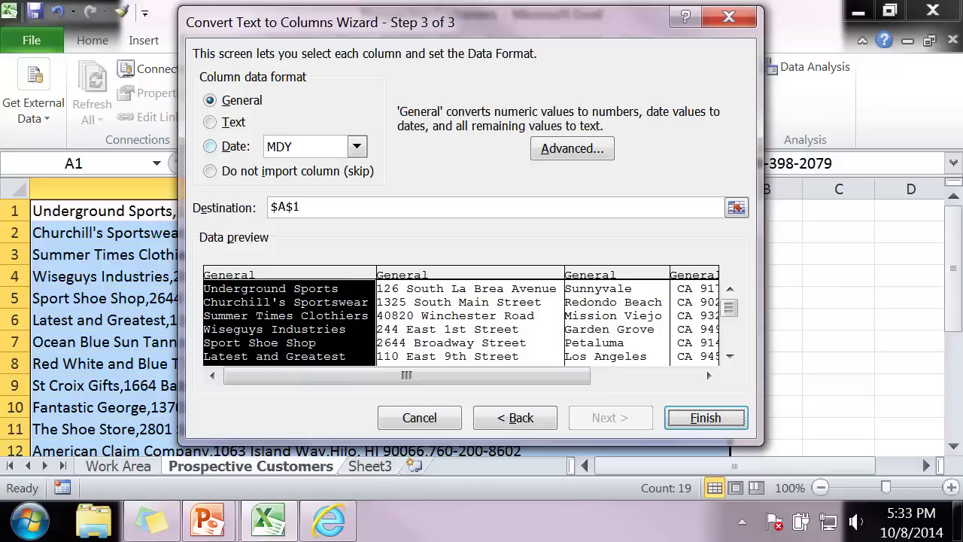
left_click(211, 121)
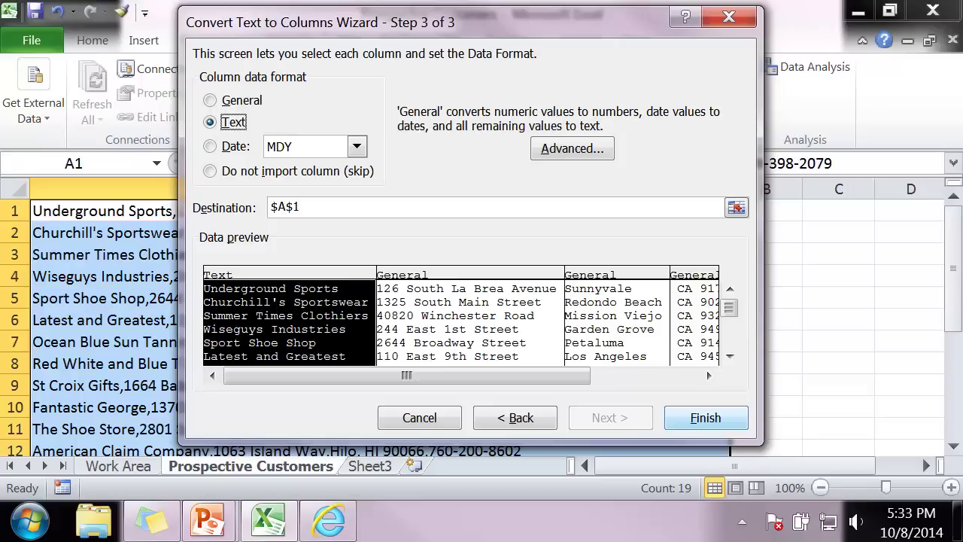
left_click(706, 418)
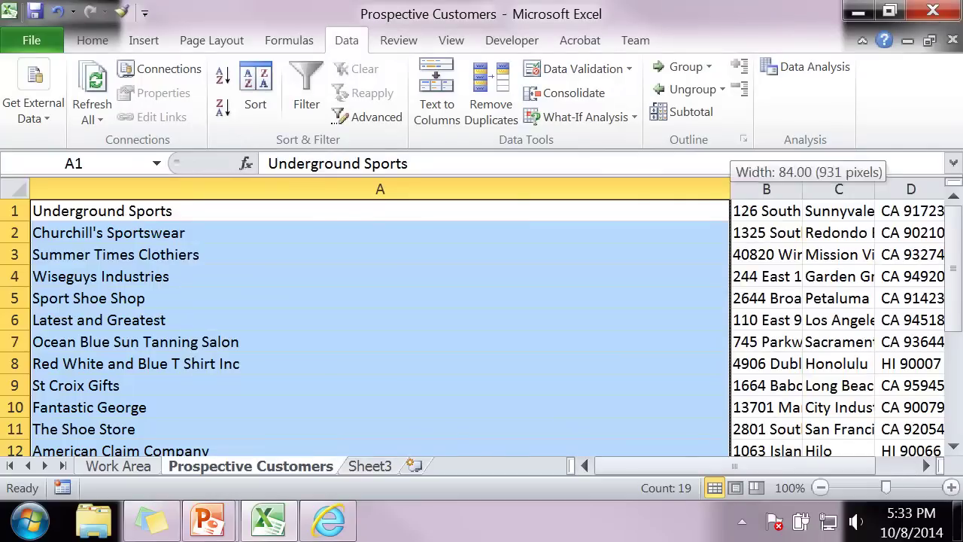
Autofit columns A through E to the width of their contents
double_click(730, 189)
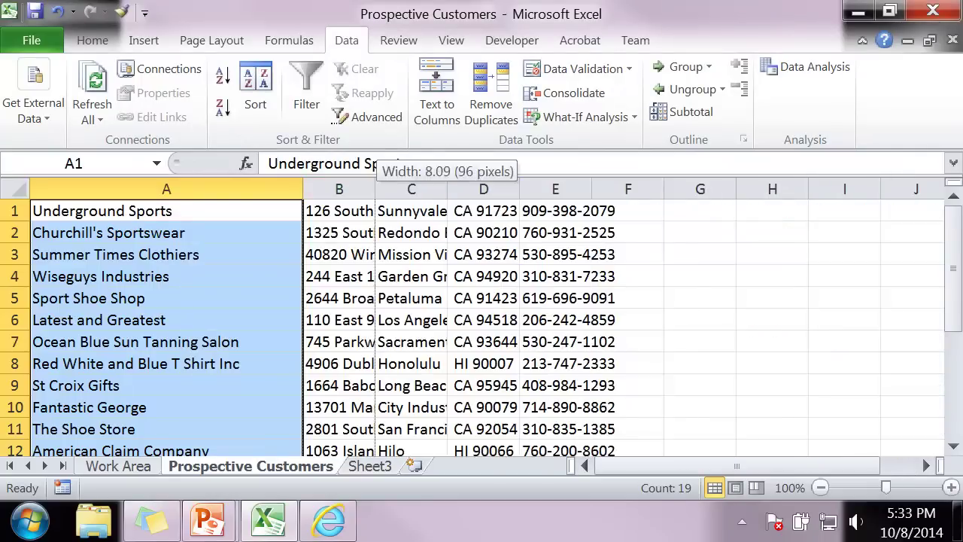
double_click(374, 188)
double_click(627, 189)
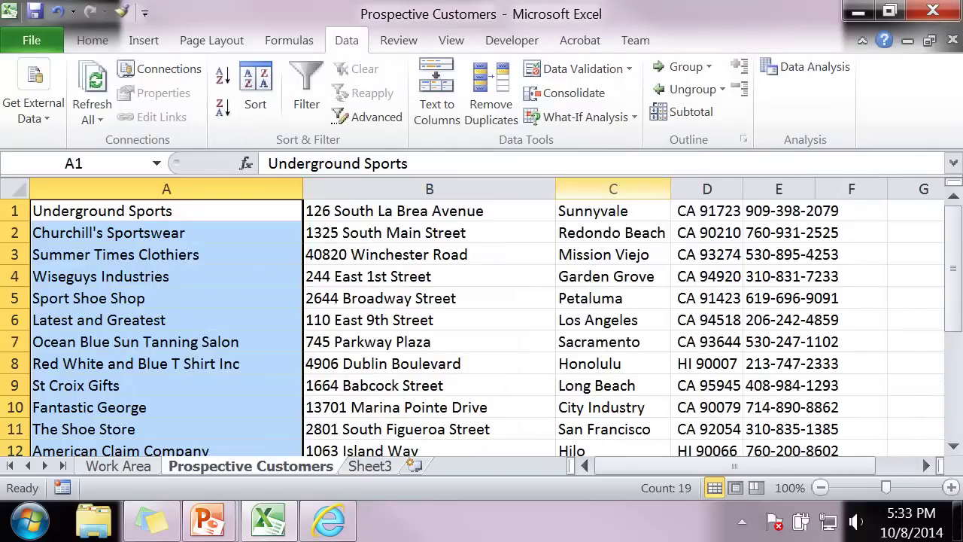
left_click_drag(743, 189, 743, 189)
double_click(743, 189)
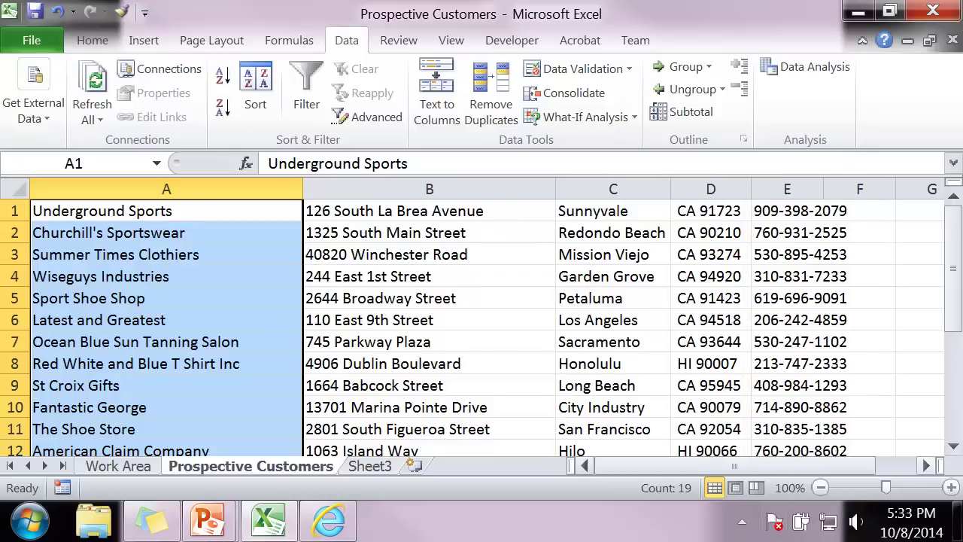
scroll(486, 327, "right", 1)
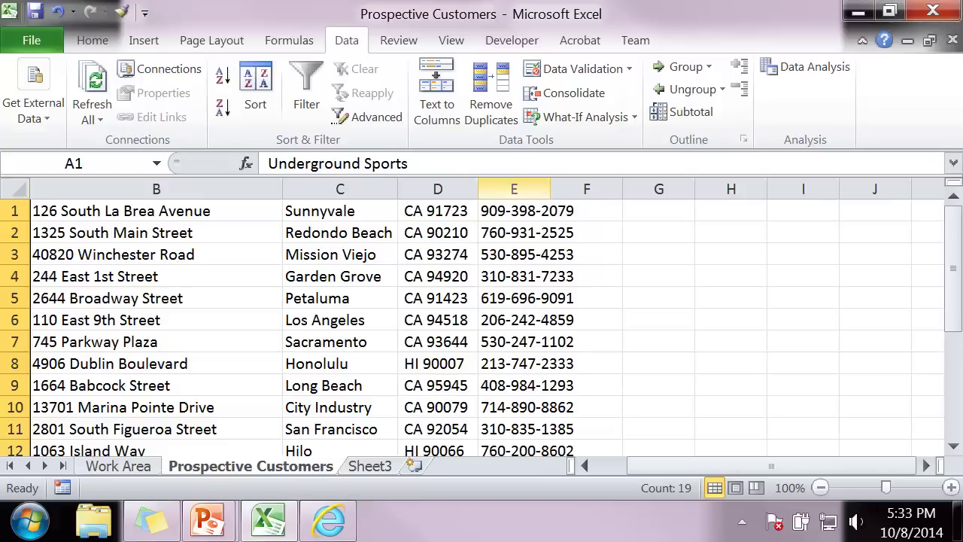
double_click(551, 189)
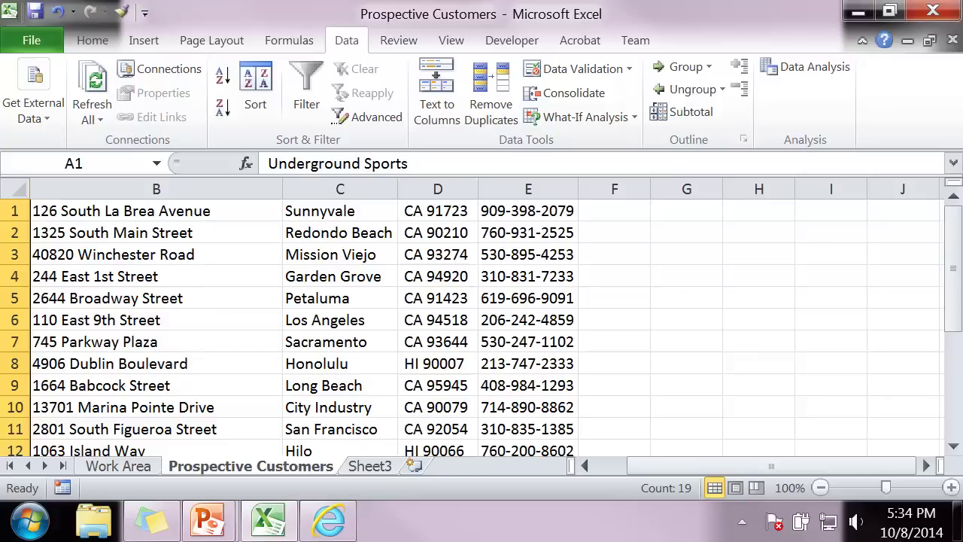
Extract the two-letter state from column D with =LEFT(TRIM(D1),2) in F1 and fill the formula down all records
left_click(614, 211)
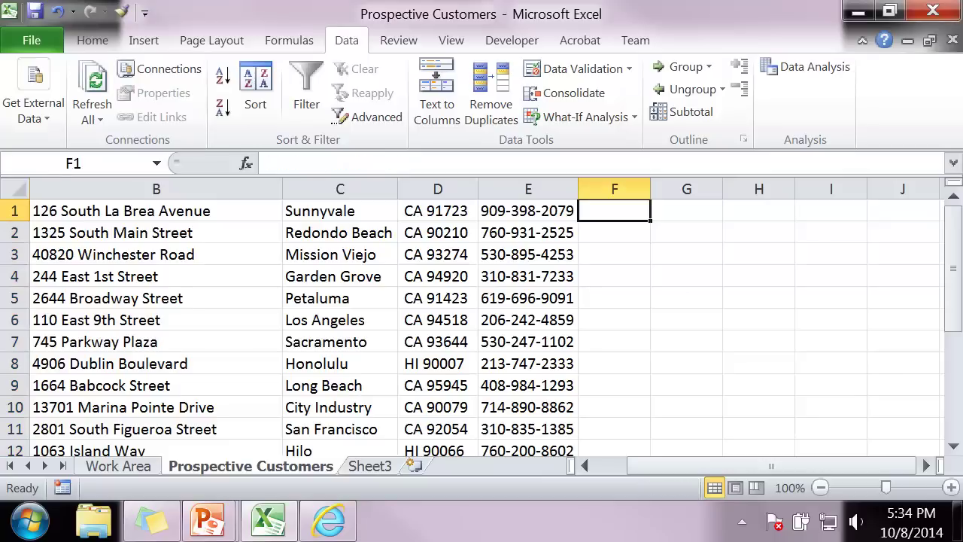
type("=l")
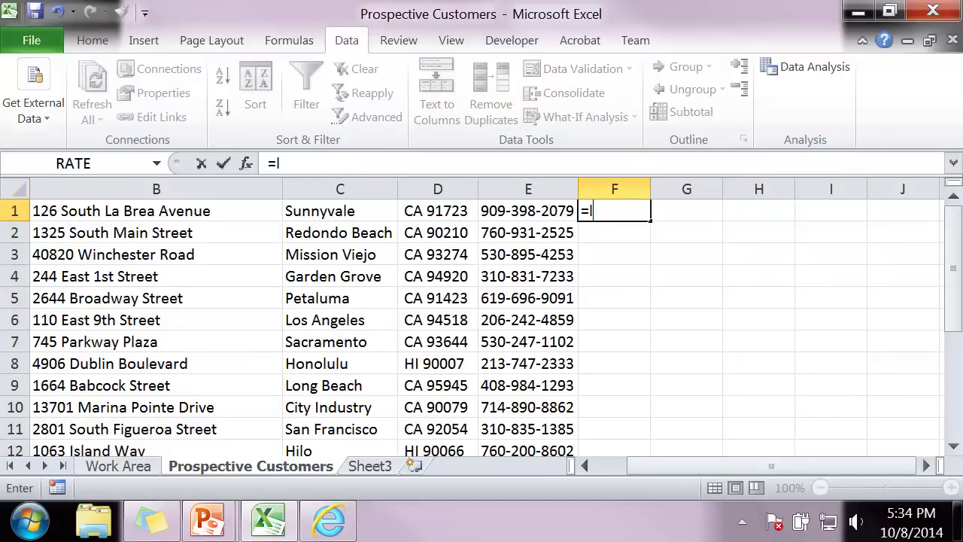
type("eft(trim")
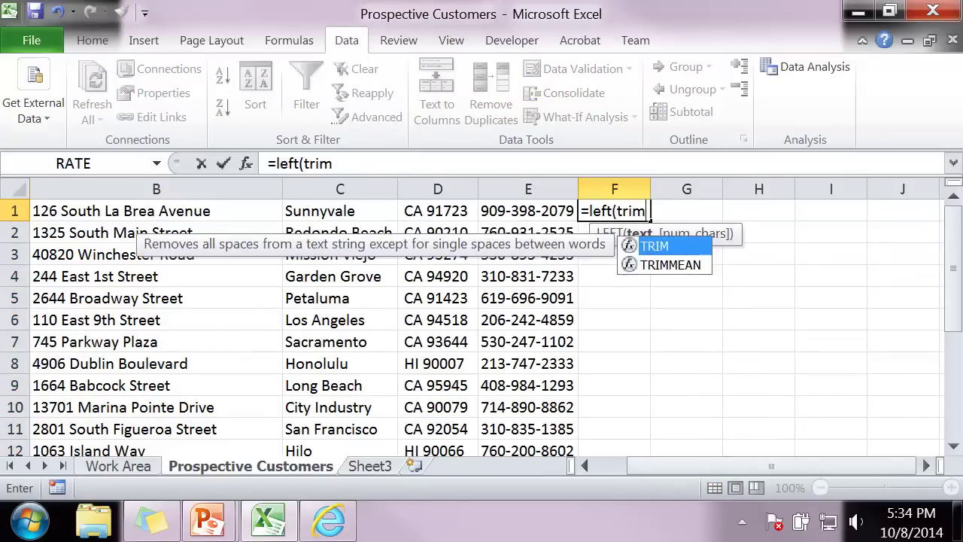
type("(d1)")
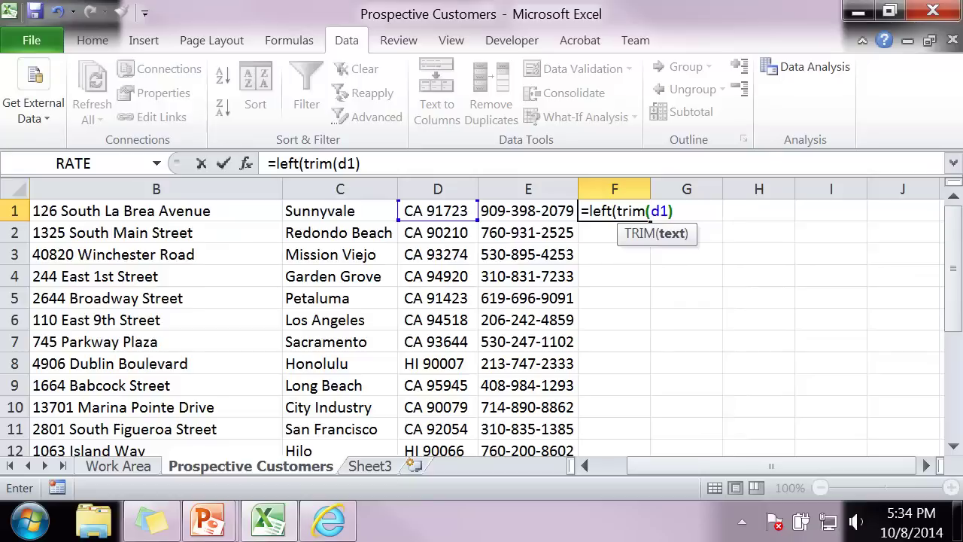
type(",2)")
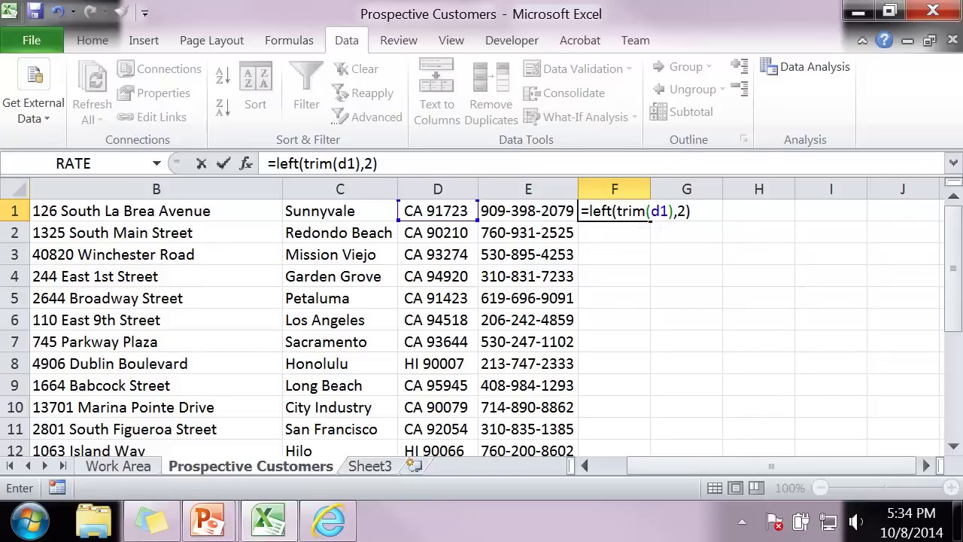
key("Return")
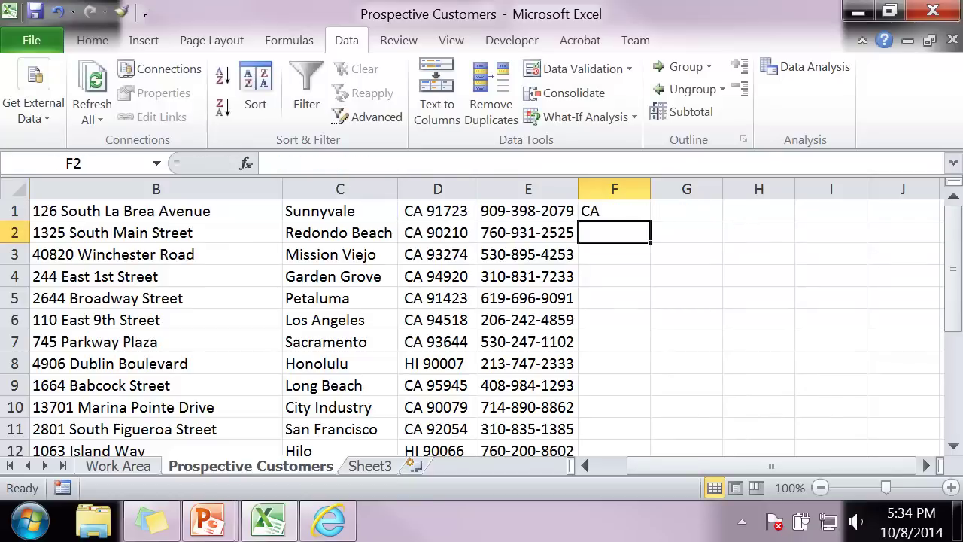
key("Up")
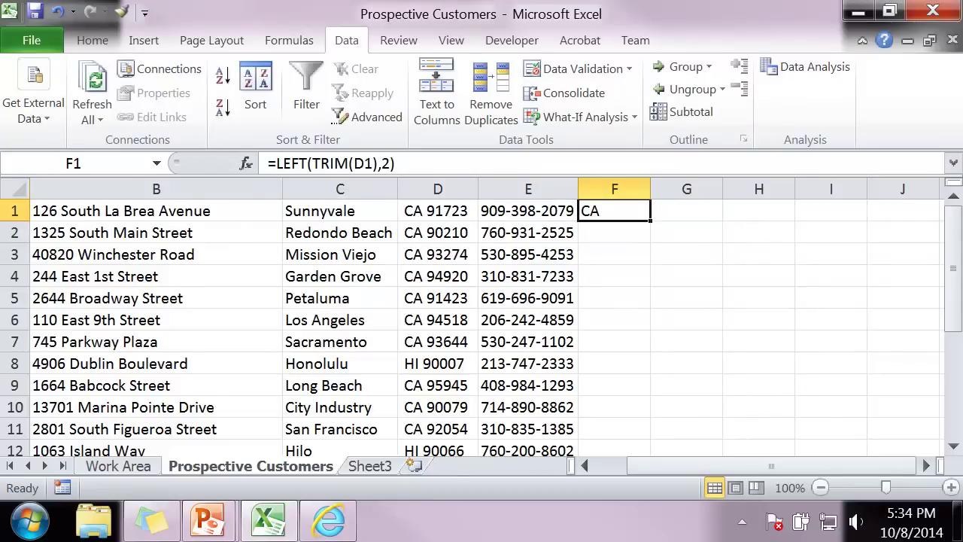
double_click(650, 221)
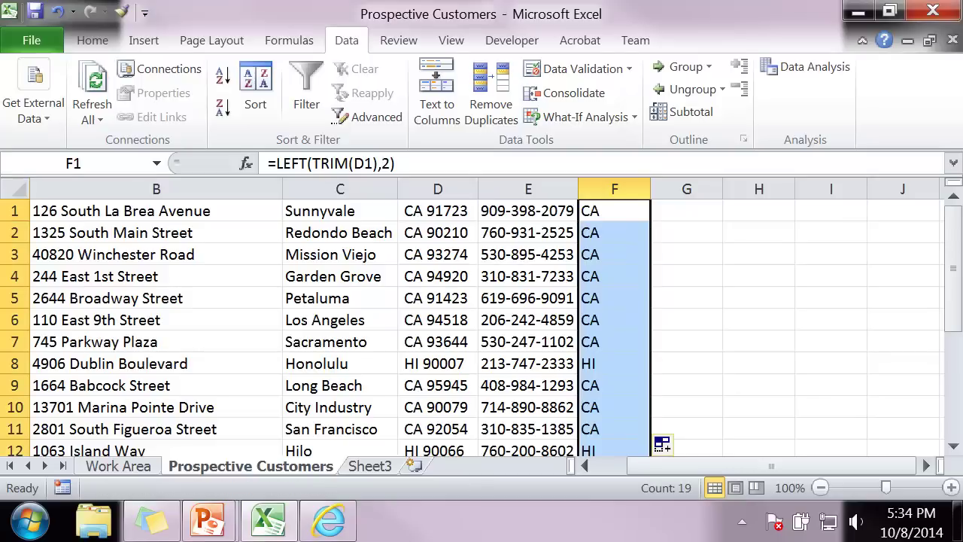
Extract the five-digit ZIP code from column D with =RIGHT(TRIM(D1),5) in G1 and fill the formula down all records
left_click(686, 211)
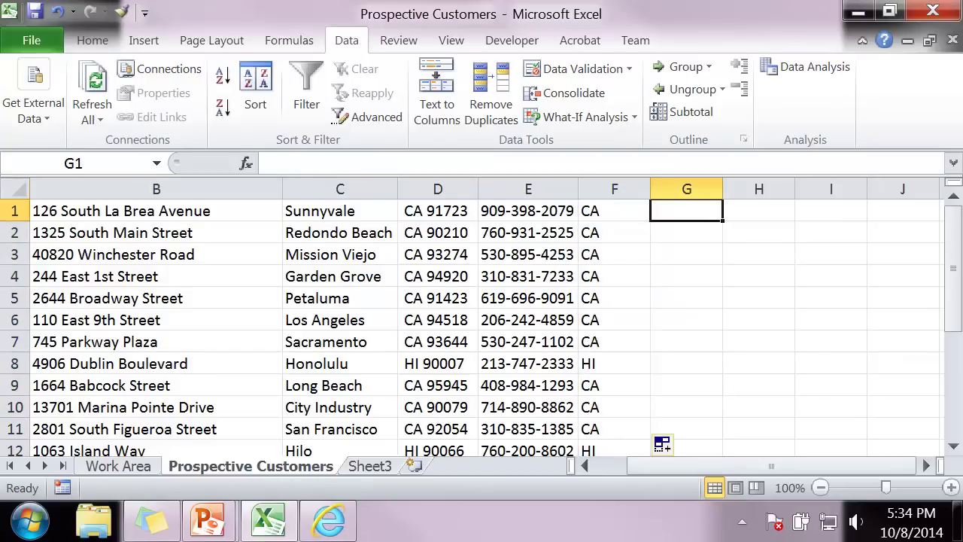
type("=")
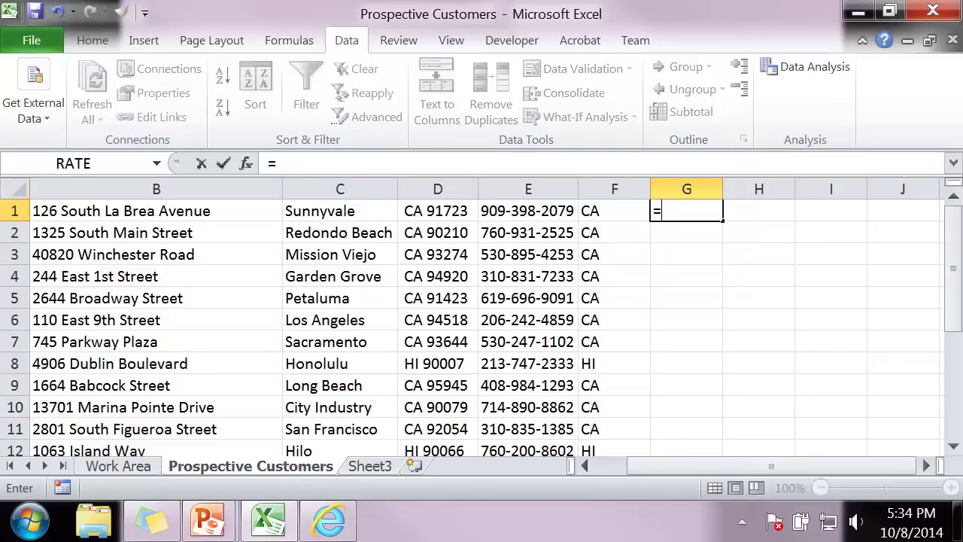
type("right(")
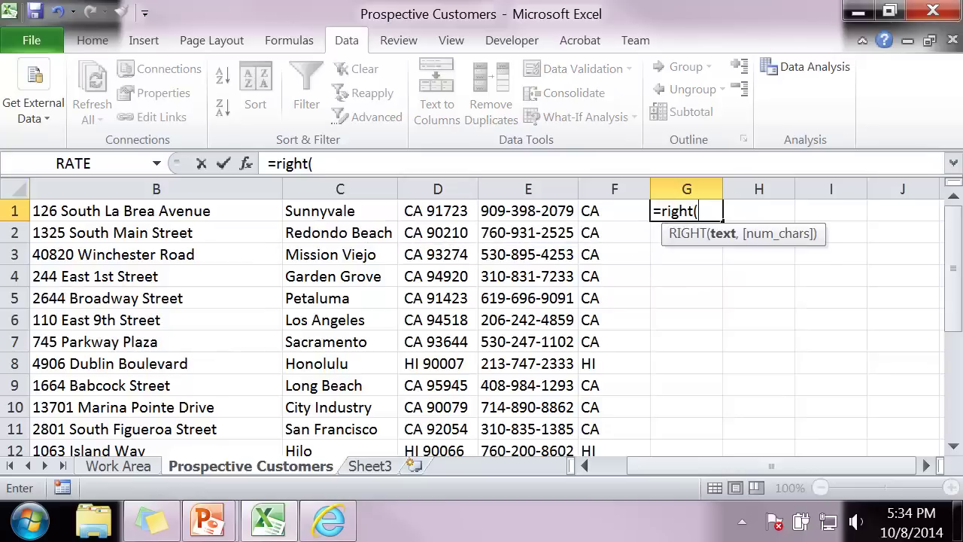
type("trim(d1")
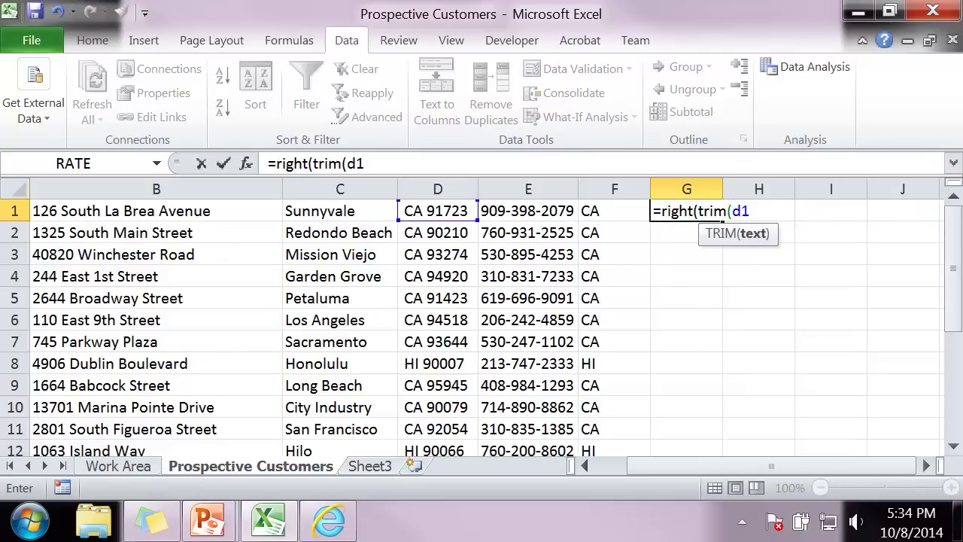
type("),")
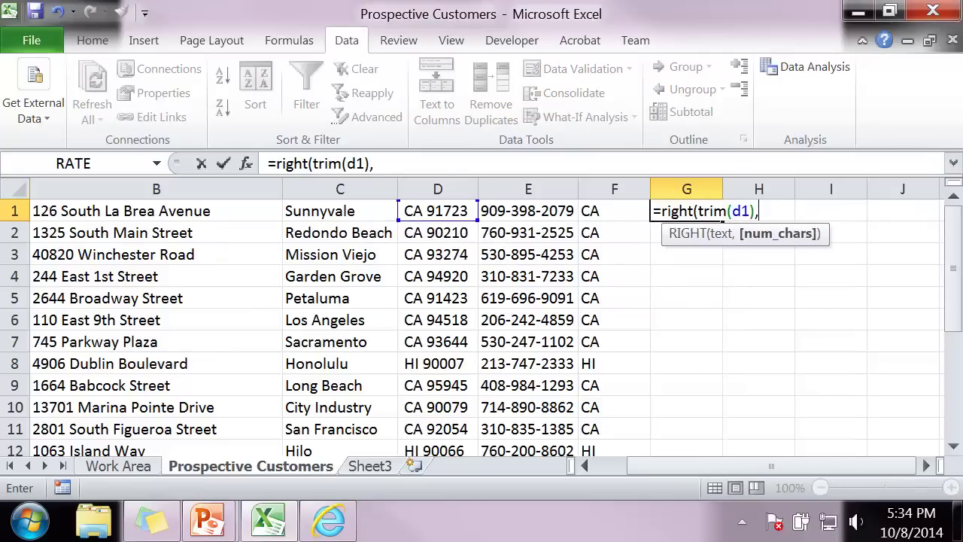
type("5)")
key("Return")
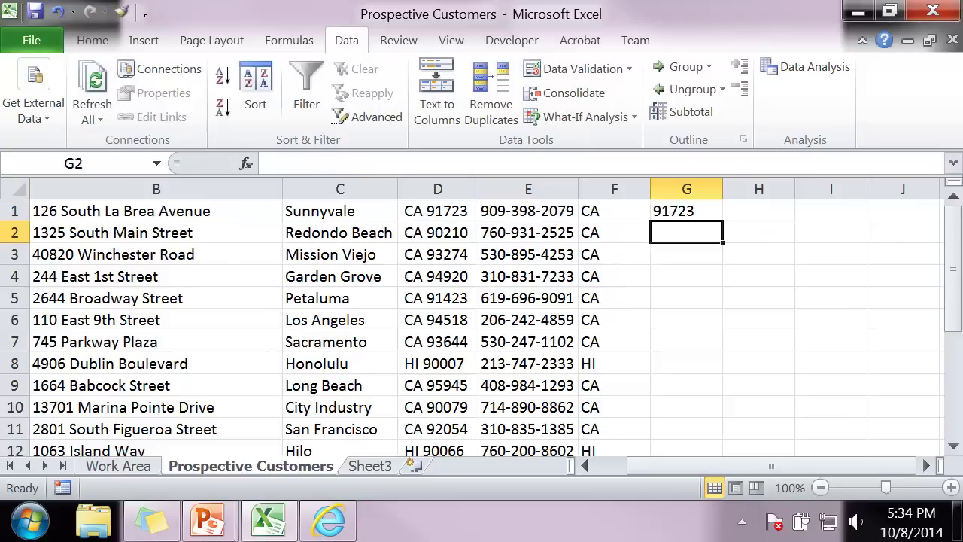
left_click(686, 211)
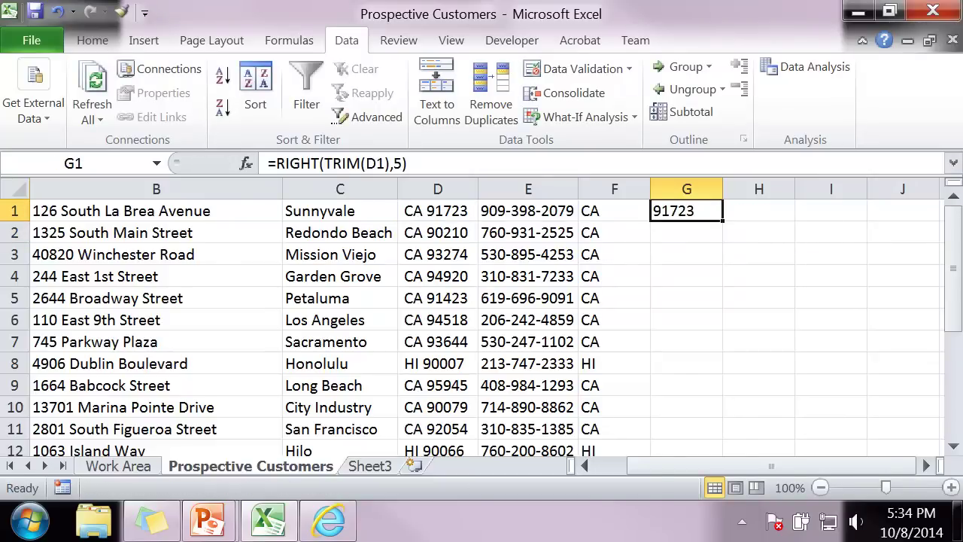
double_click(722, 220)
left_click(758, 254)
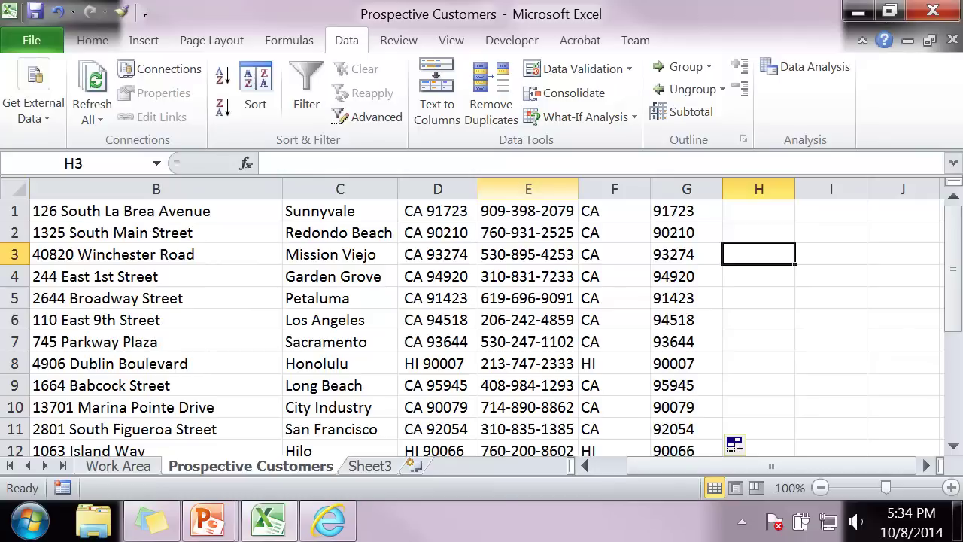
Insert two blank columns between the combined state and ZIP column D and the phone number column
left_click(498, 189)
right_click(498, 193)
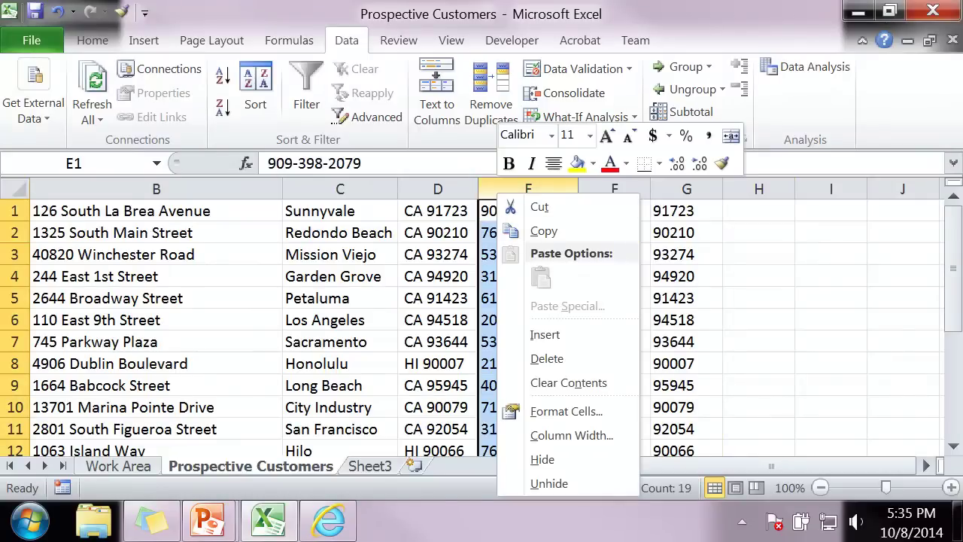
left_click(544, 334)
left_click(569, 189)
right_click(594, 192)
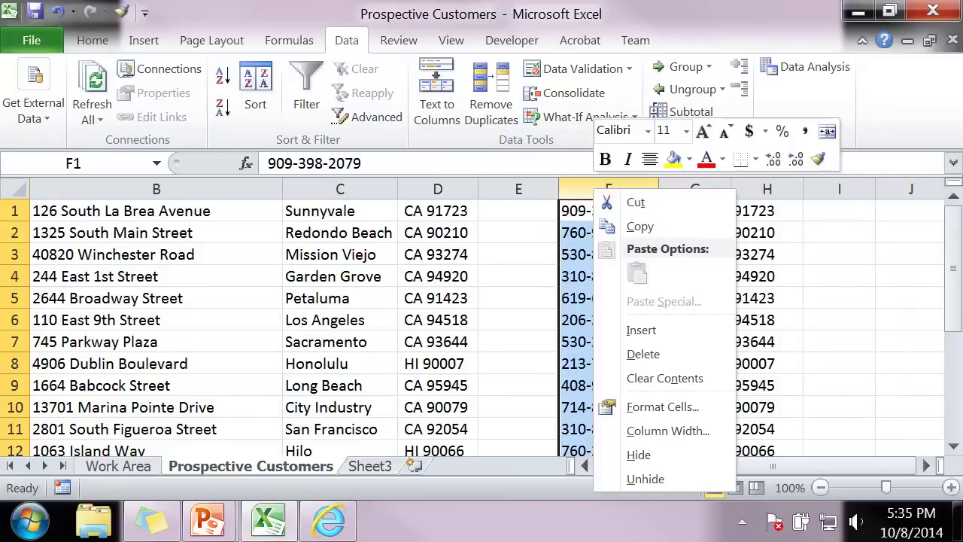
left_click(641, 329)
left_click(910, 320)
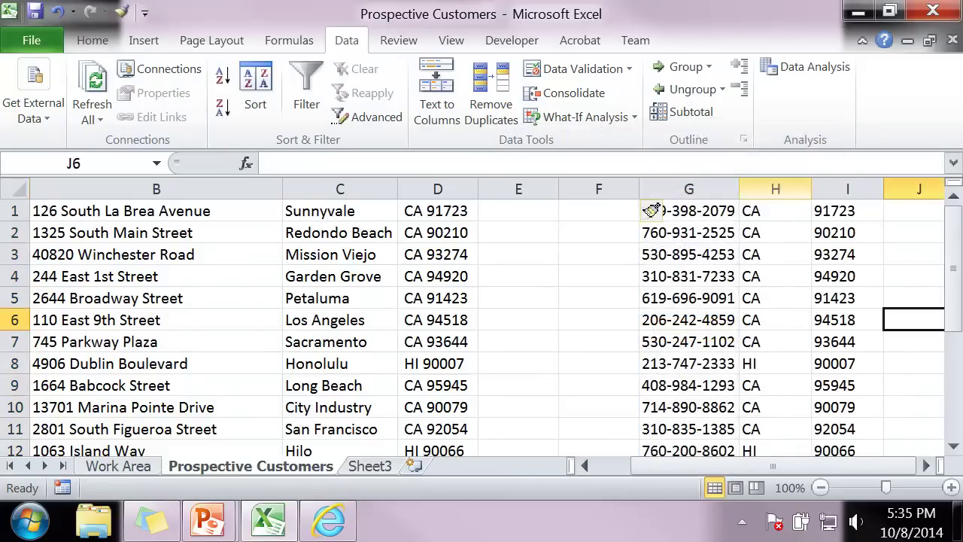
Copy the state formulas in H1:H19 and paste them as values starting at E1
left_click_drag(775, 210, 797, 419)
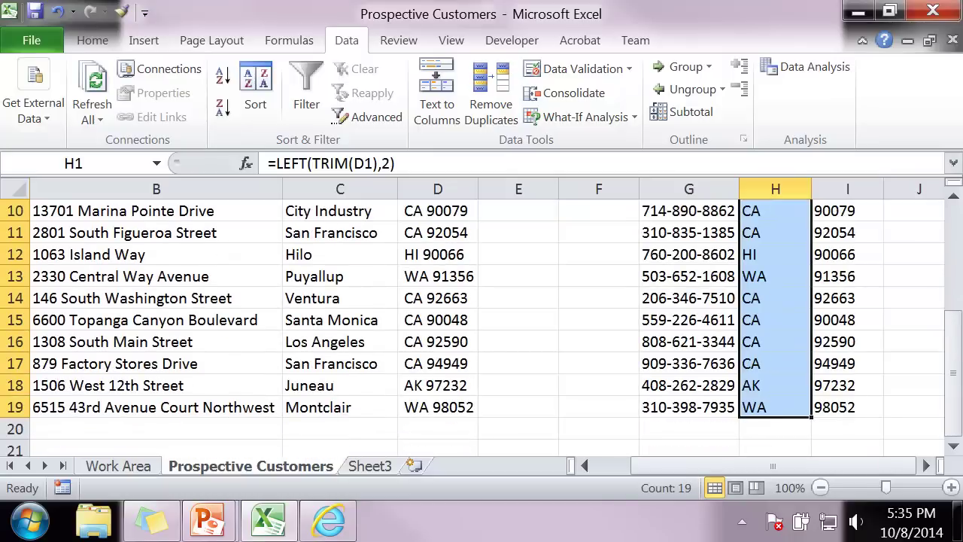
key("ctrl+c")
scroll(651, 211, "up", 3)
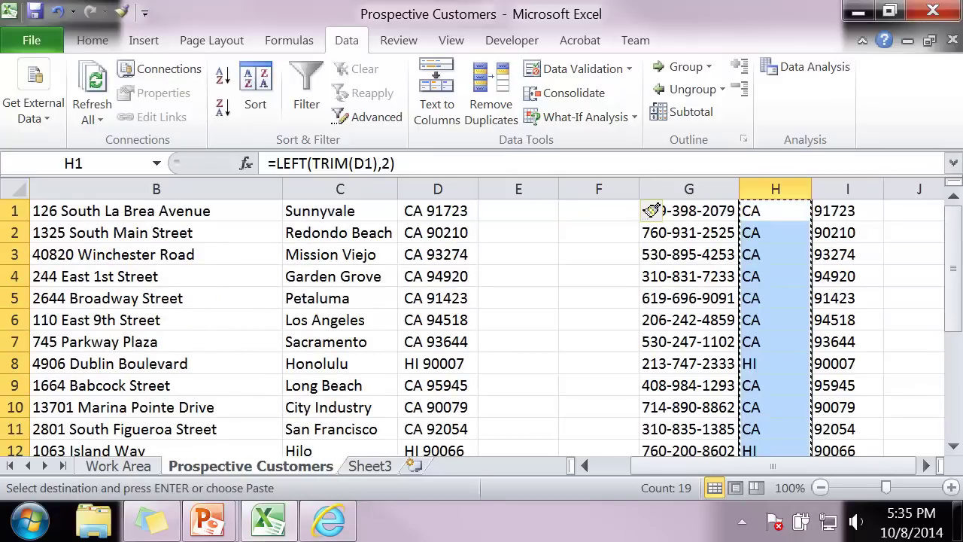
key("Left")
key("Left")
key("Left")
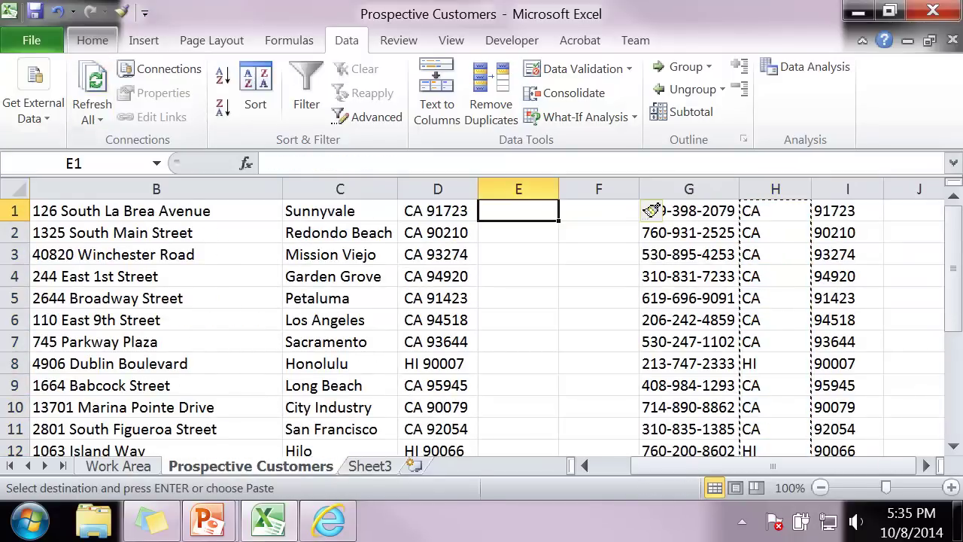
key("alt+h")
key("v")
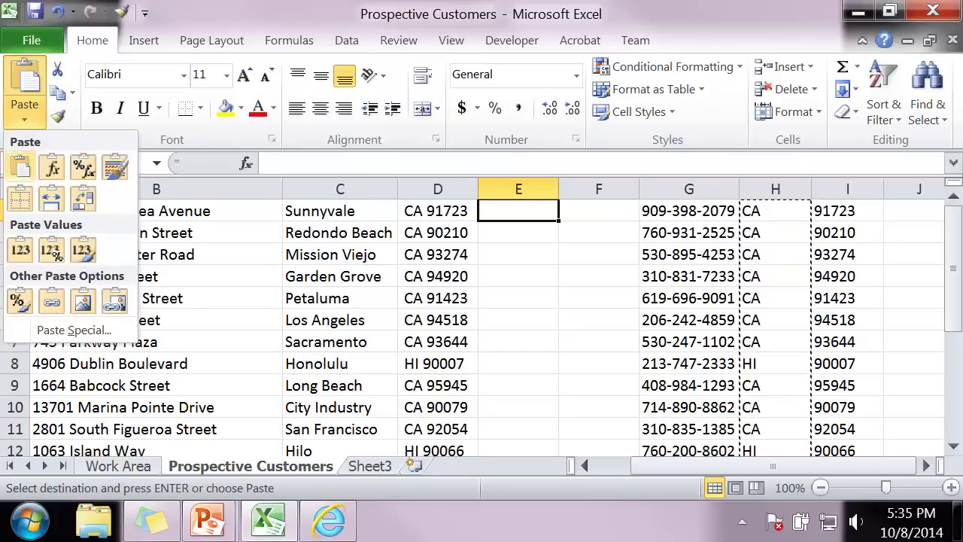
key("Down")
key("Down")
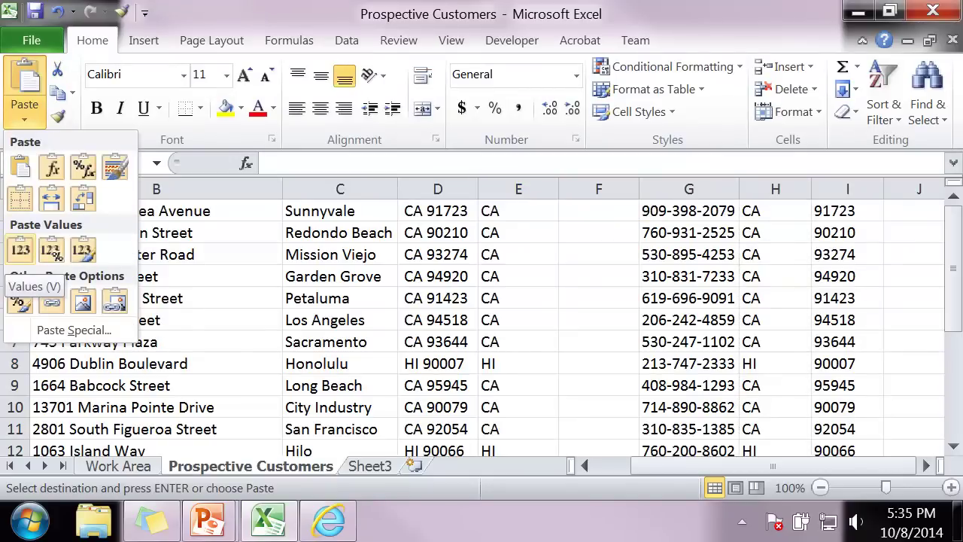
key("Return")
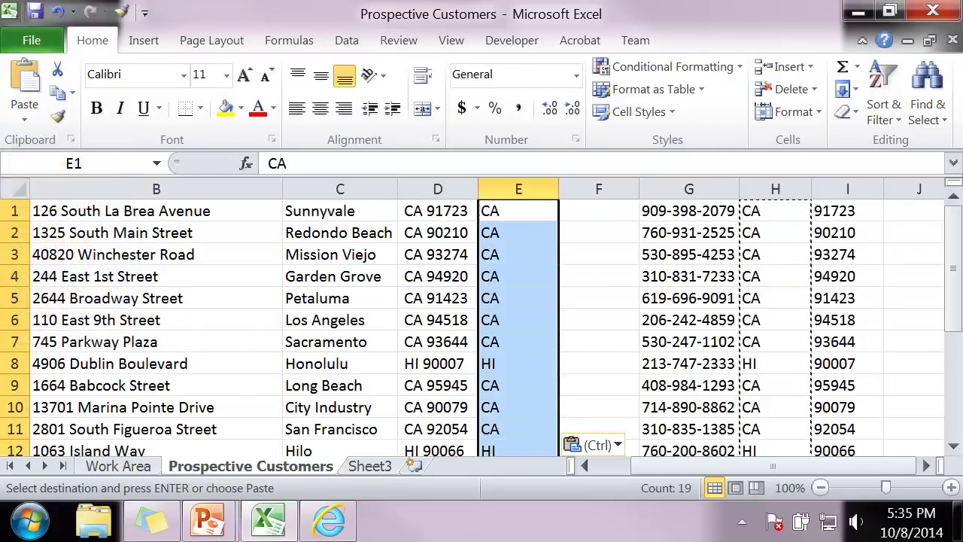
key("Escape")
Copy the ZIP code formulas in column I and paste them as values into column F, starting at F1
left_click(848, 190)
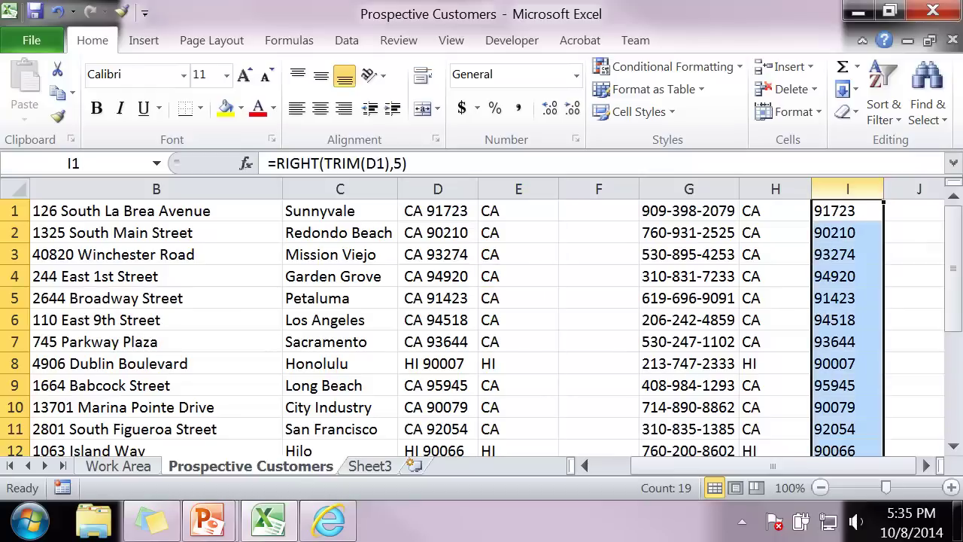
key("ctrl+c")
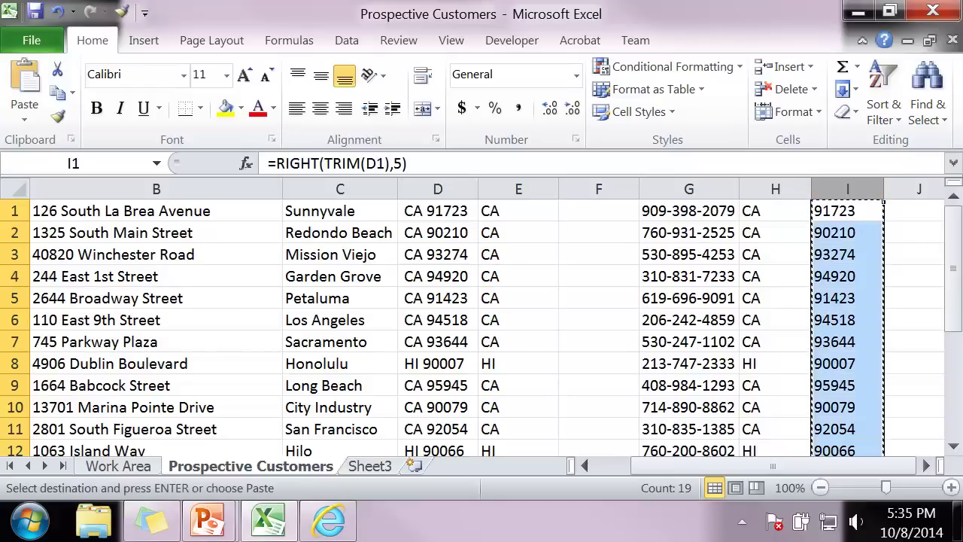
left_click(599, 211)
key("alt+h")
key("v")
key("Down")
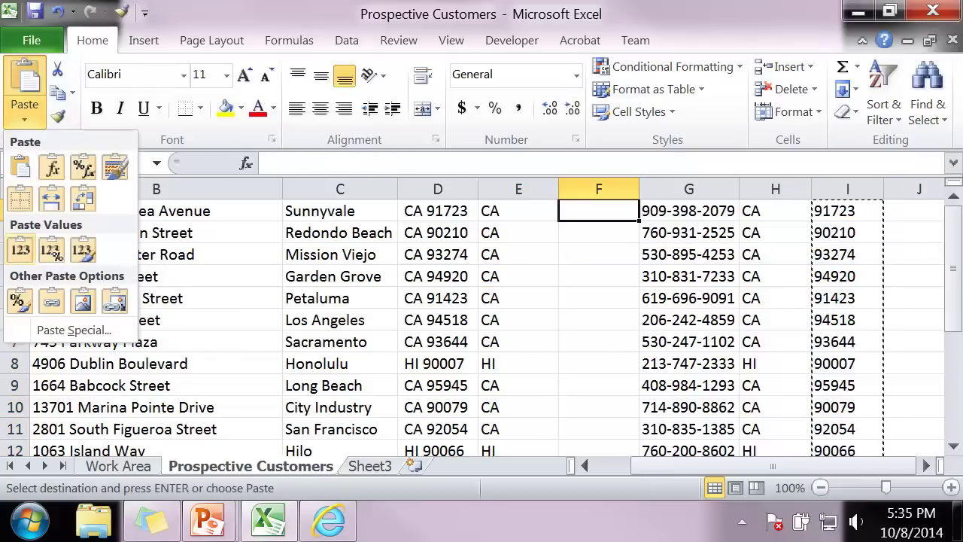
key("Return")
key("Escape")
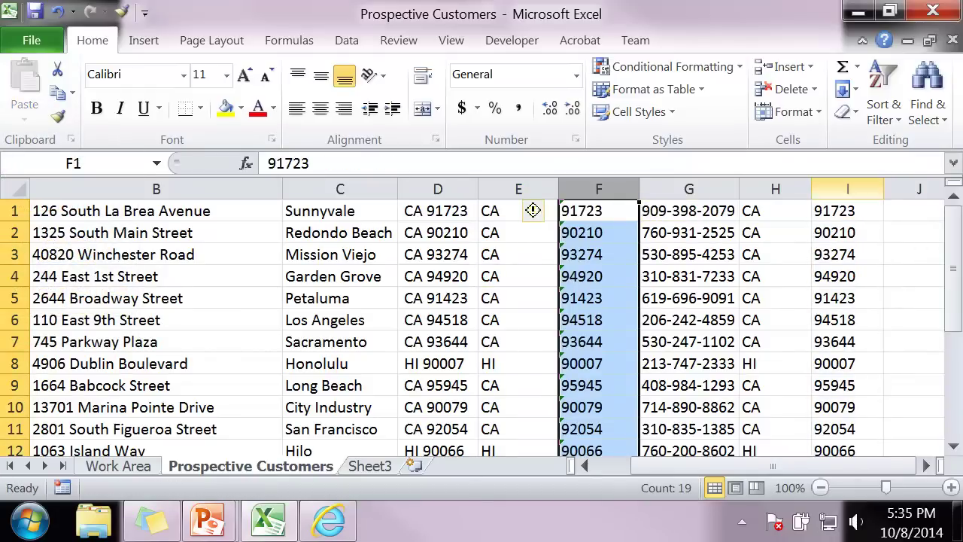
Delete helper columns I and H, which hold the ZIP code and state formulas
key("Right")
key("Right")
key("Right")
key("ctrl+shift+Down")
right_click(851, 190)
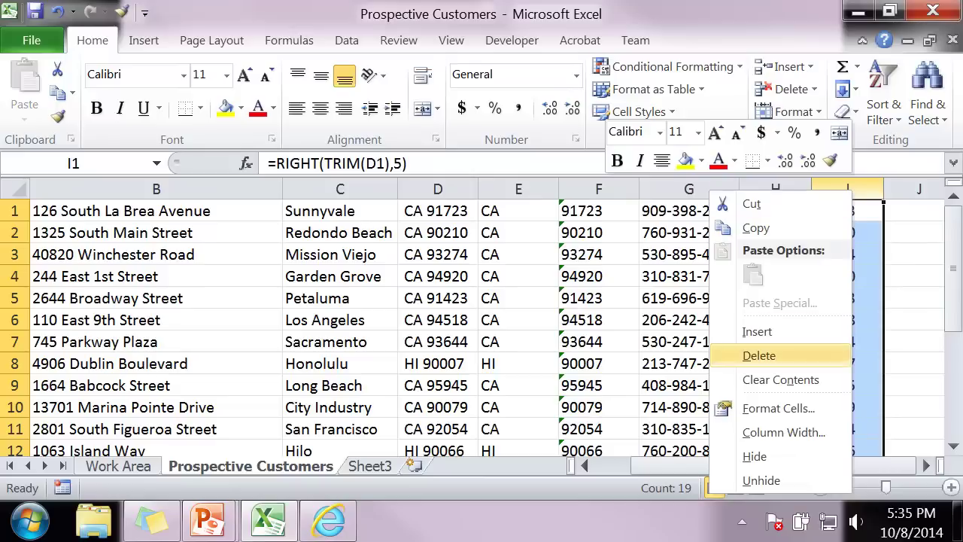
left_click(761, 355)
key("Left")
key("ctrl+shift+Down")
key("shift+F10")
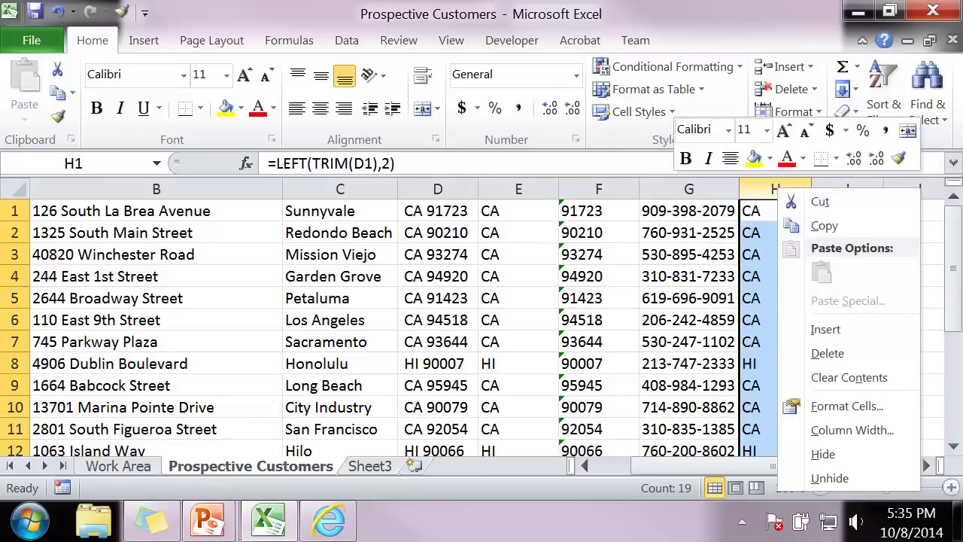
key("Down")
key("Down")
key("Down")
left_click(827, 353)
left_click(847, 320)
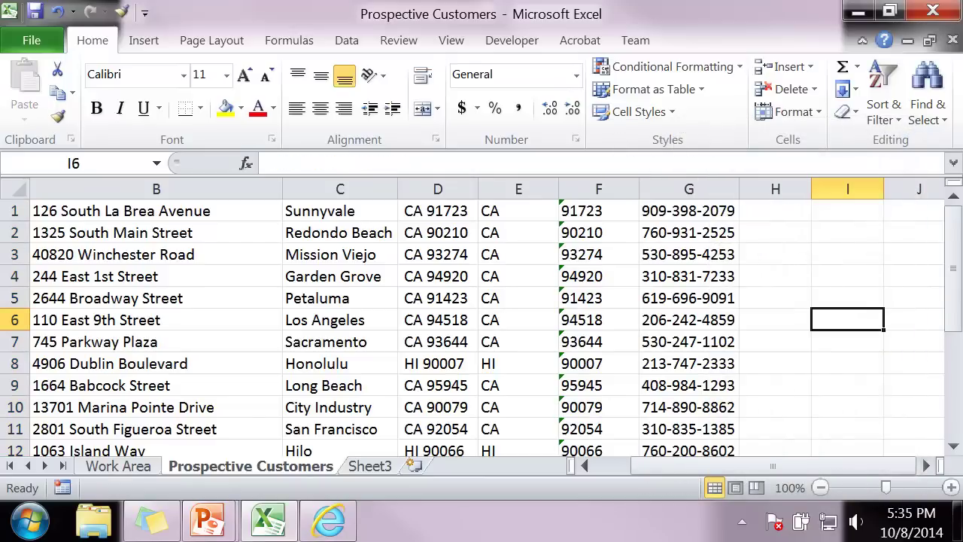
Ignore the Number Stored as Text error for all the ZIP codes in column F
left_click(598, 189)
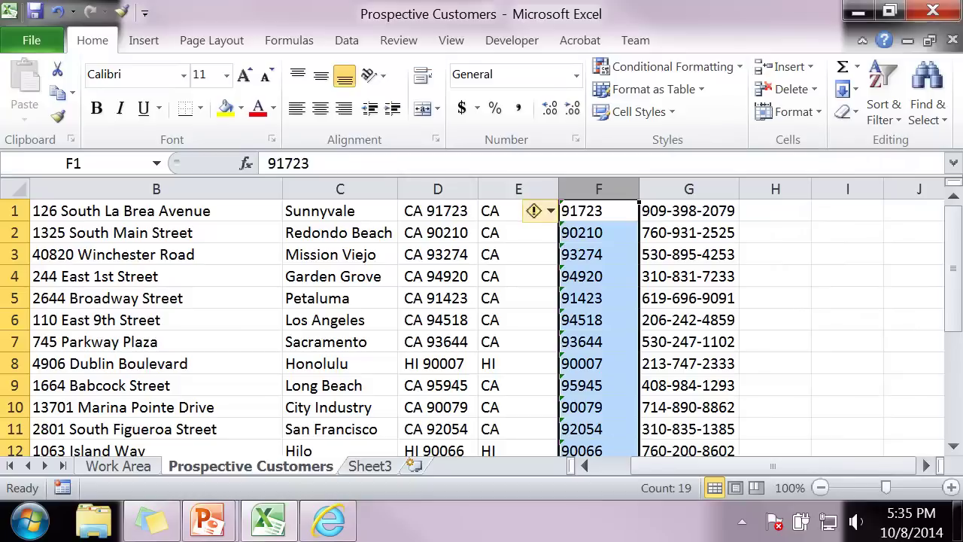
left_click(535, 211)
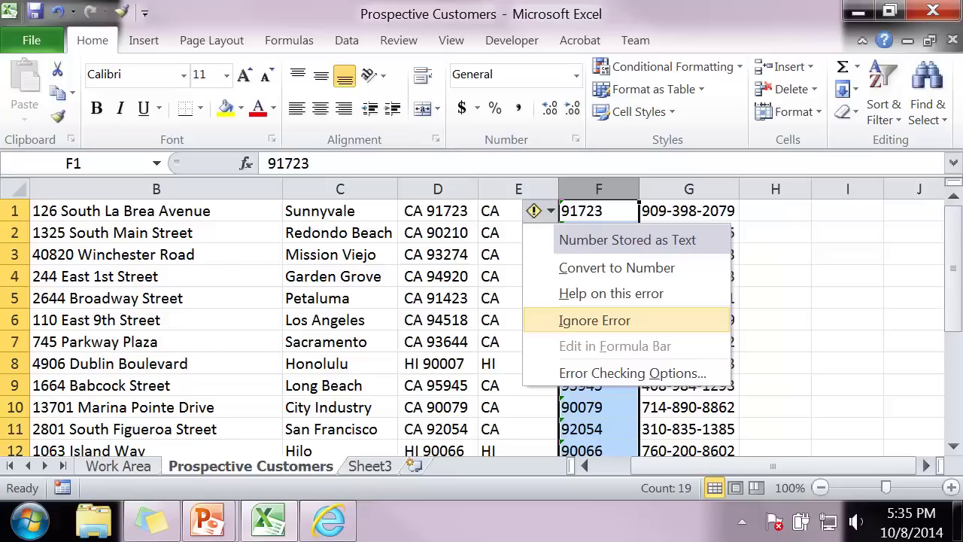
left_click(594, 321)
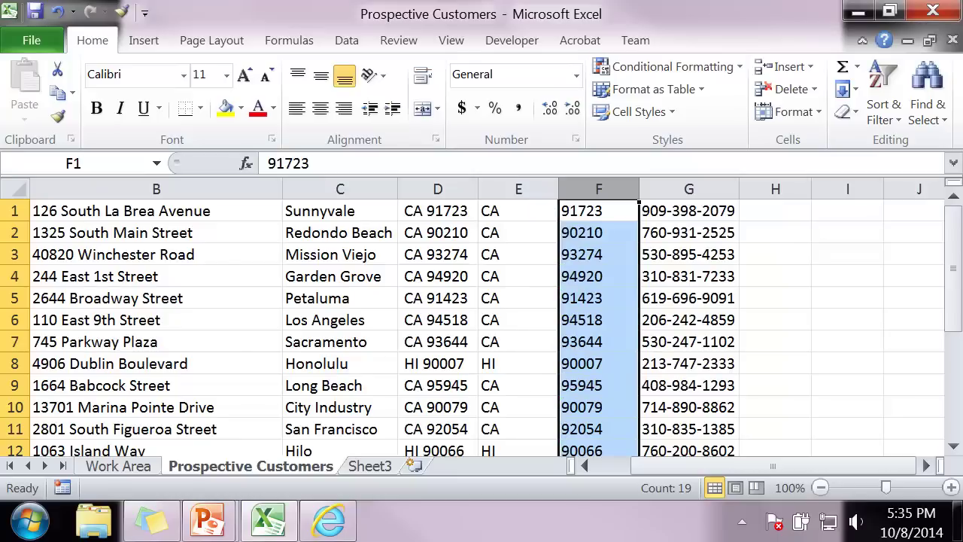
left_click(914, 363)
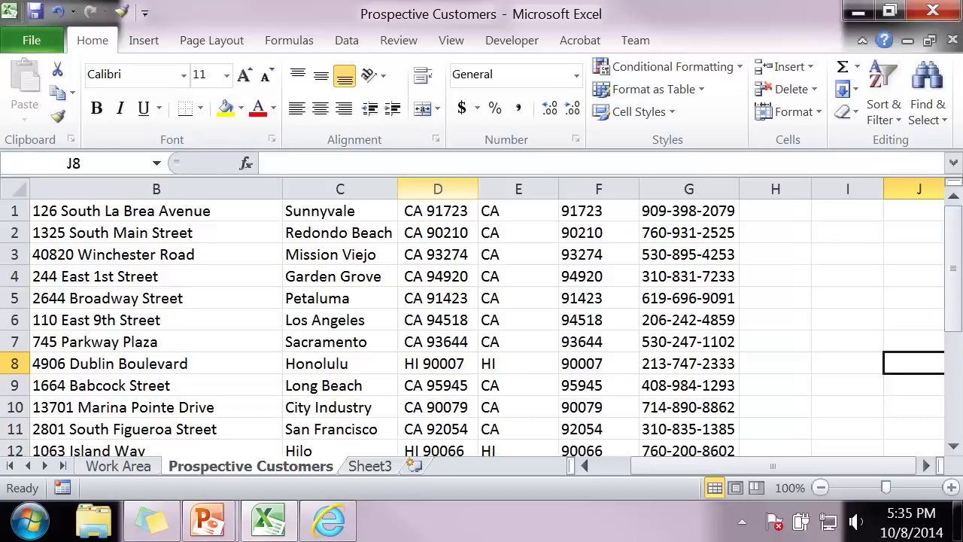
Delete column D containing the combined state and ZIP code
left_click(437, 189)
right_click(437, 192)
left_click(485, 359)
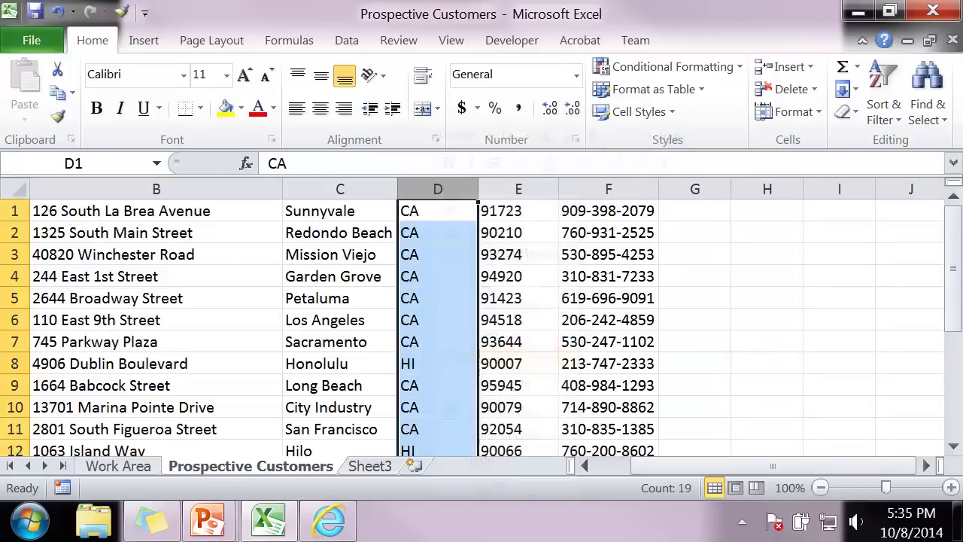
left_click(766, 341)
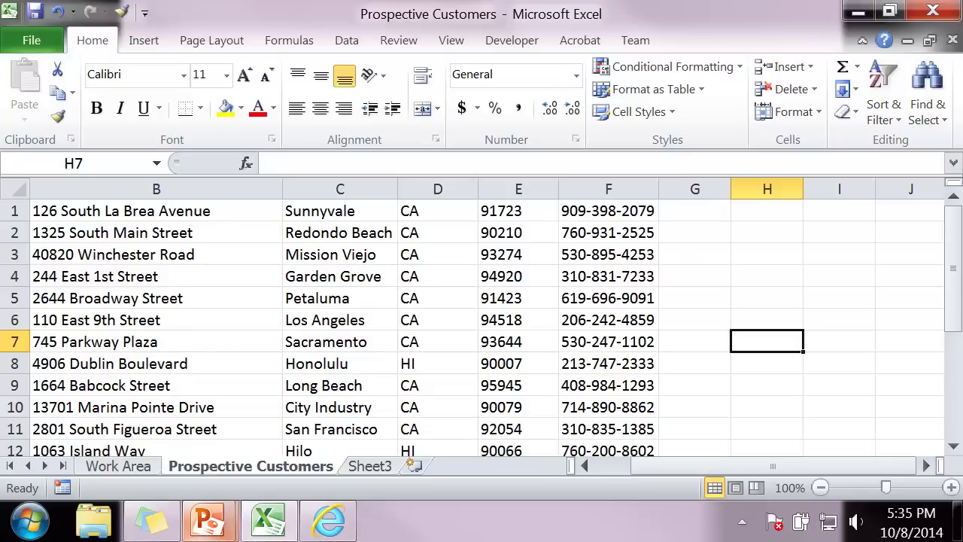
Switch to the running Text Functions Lab slide show in PowerPoint
mouse_move(207, 520)
mouse_move(385, 413)
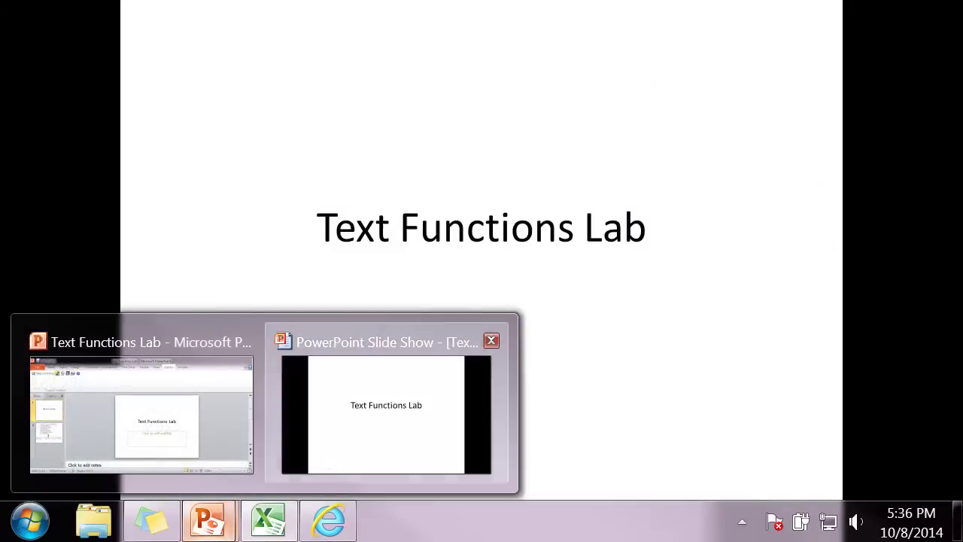